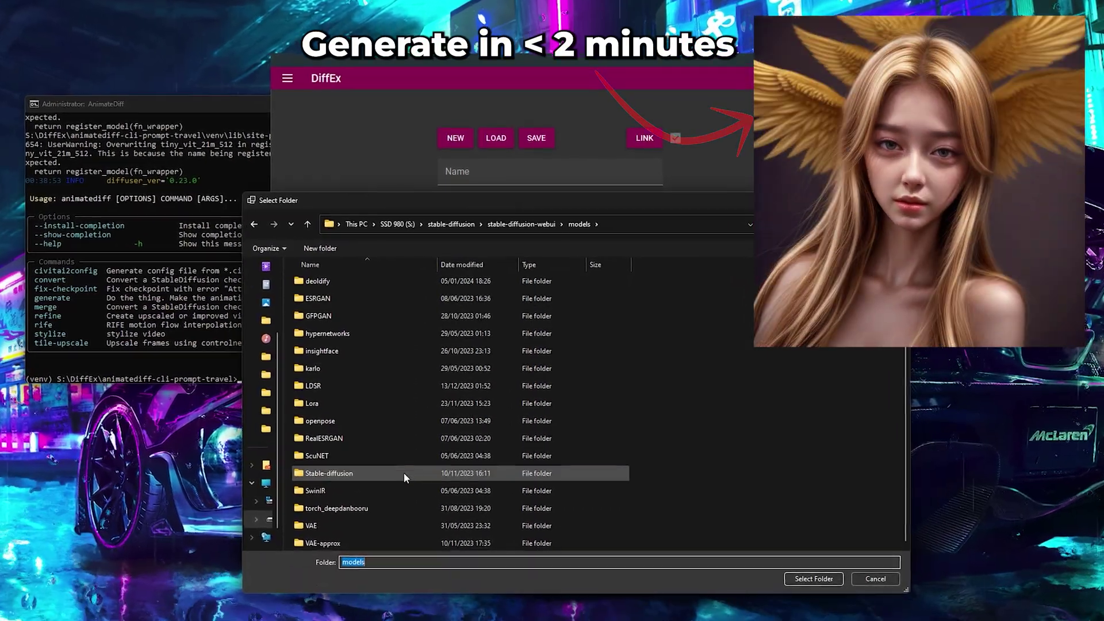
# - Set Models to models\Stable-diffusion, VAEs to models\VAE and LoRAs to models\Lora, then apply and acknowledge the warning
pyautogui.click(367, 478)
pyautogui.click(818, 583)
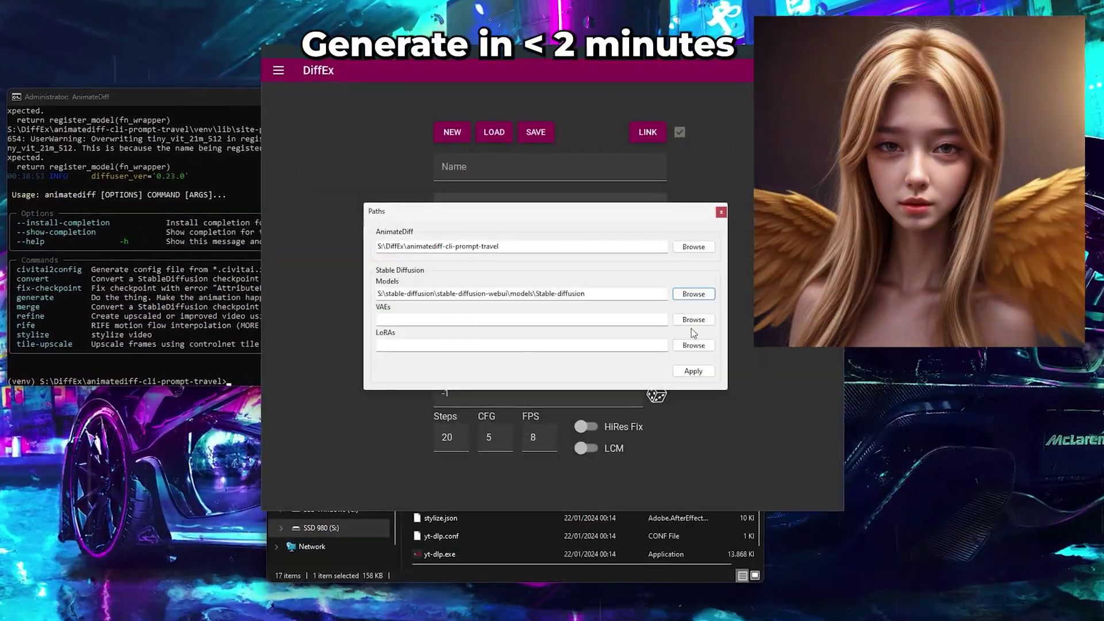
pyautogui.click(691, 329)
pyautogui.scroll(-2, 467, 472)
pyautogui.click(389, 540)
pyautogui.click(827, 593)
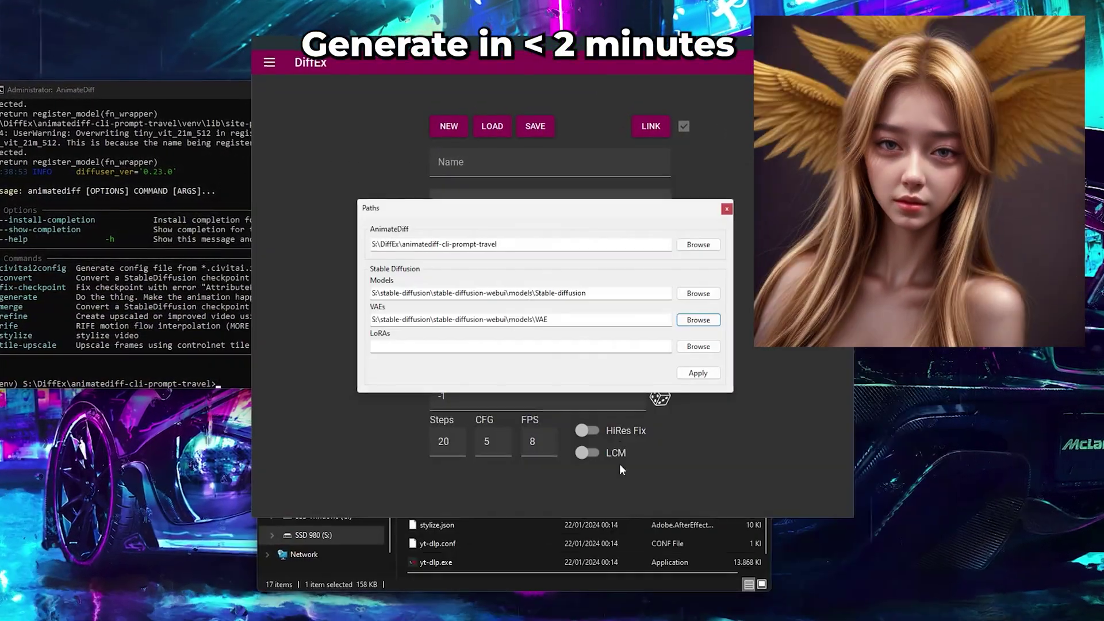
pyautogui.click(702, 350)
pyautogui.click(344, 507)
pyautogui.click(836, 602)
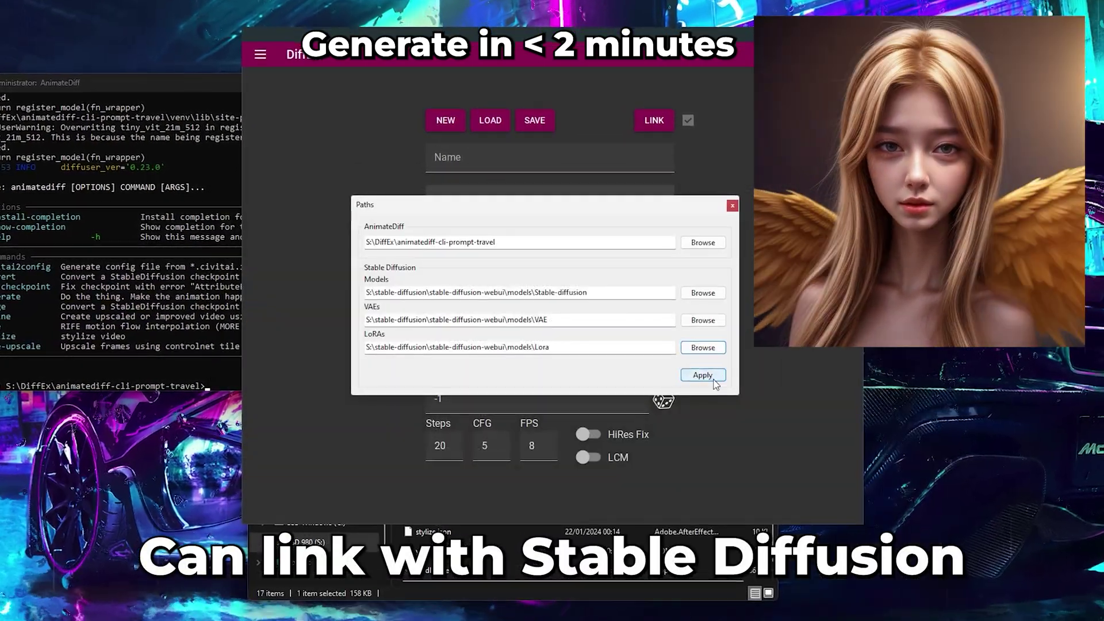
pyautogui.click(701, 374)
pyautogui.click(587, 345)
# - Dismiss the update message and scroll the Python 3.10.11 page down to its download files
pyautogui.click(655, 346)
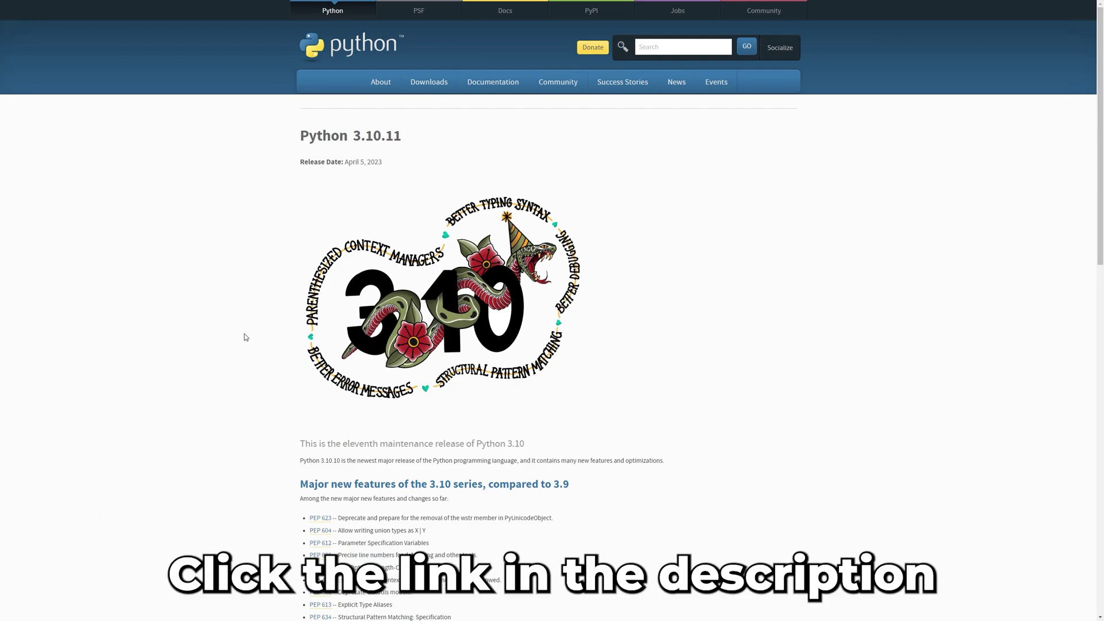
pyautogui.scroll(-15, 254, 357)
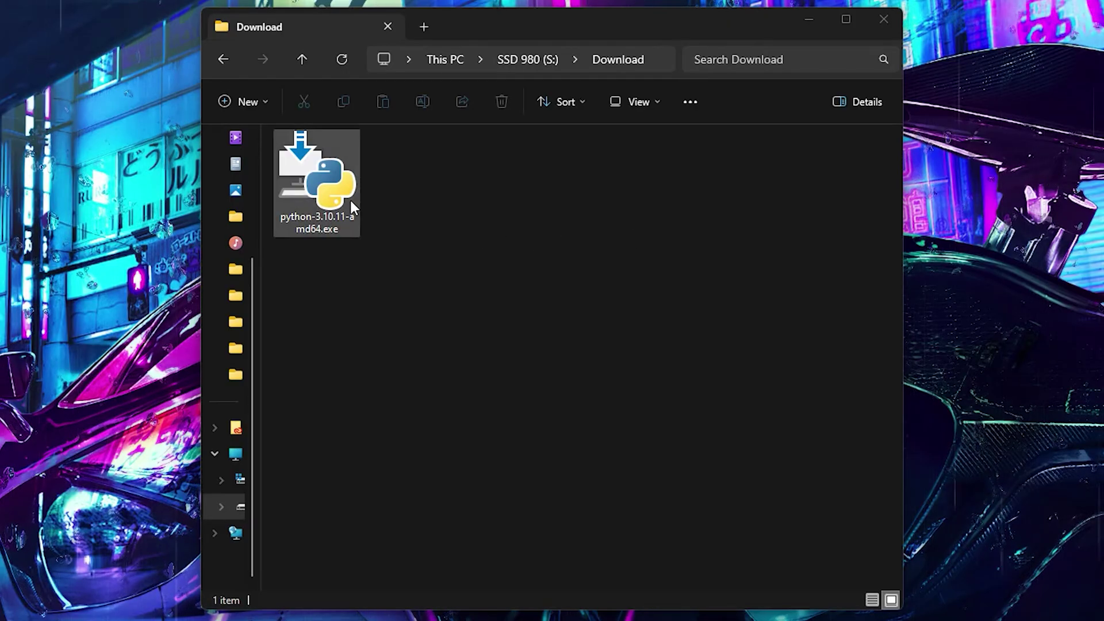
# - Install Python 3.10.11 from python-3.10.11-amd64.exe with python.exe added to PATH, then close setup
pyautogui.click(316, 177)
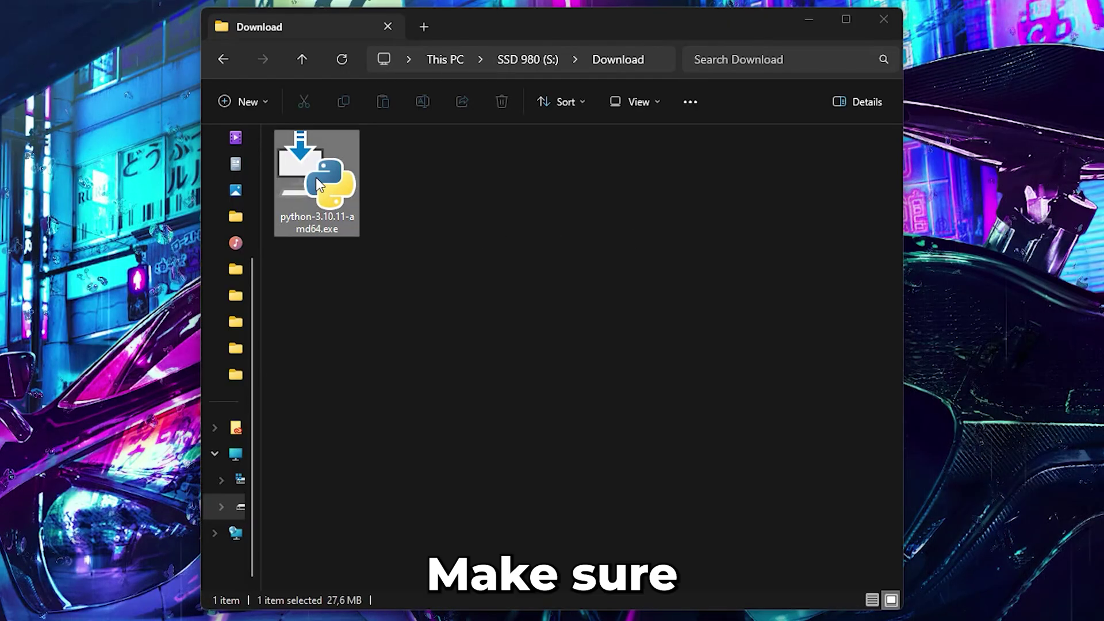
pyautogui.doubleClick(316, 177)
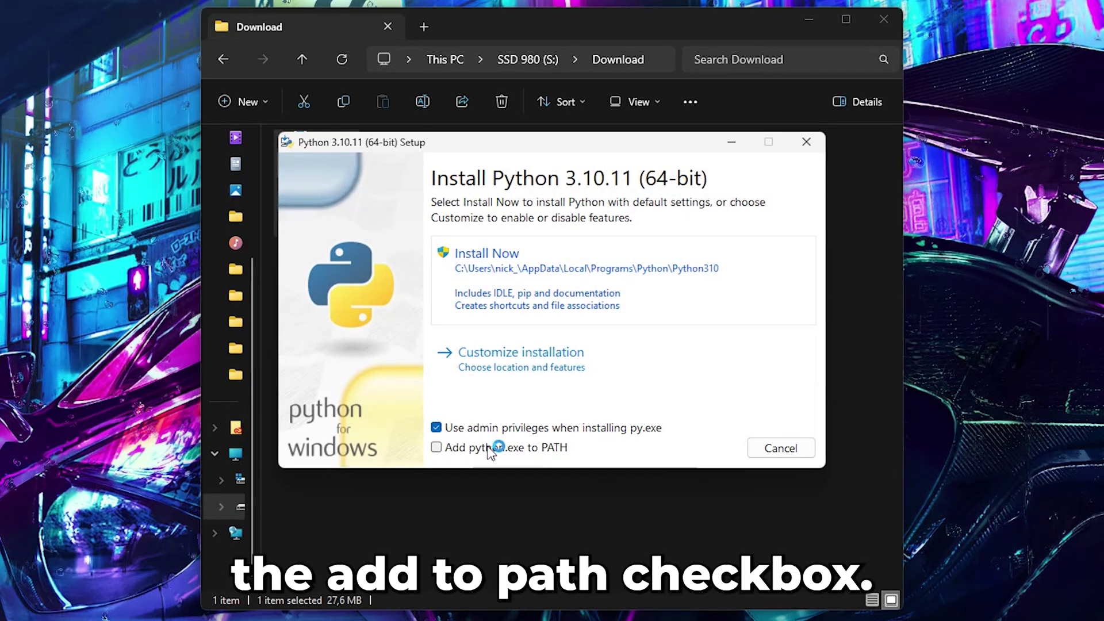
pyautogui.click(517, 450)
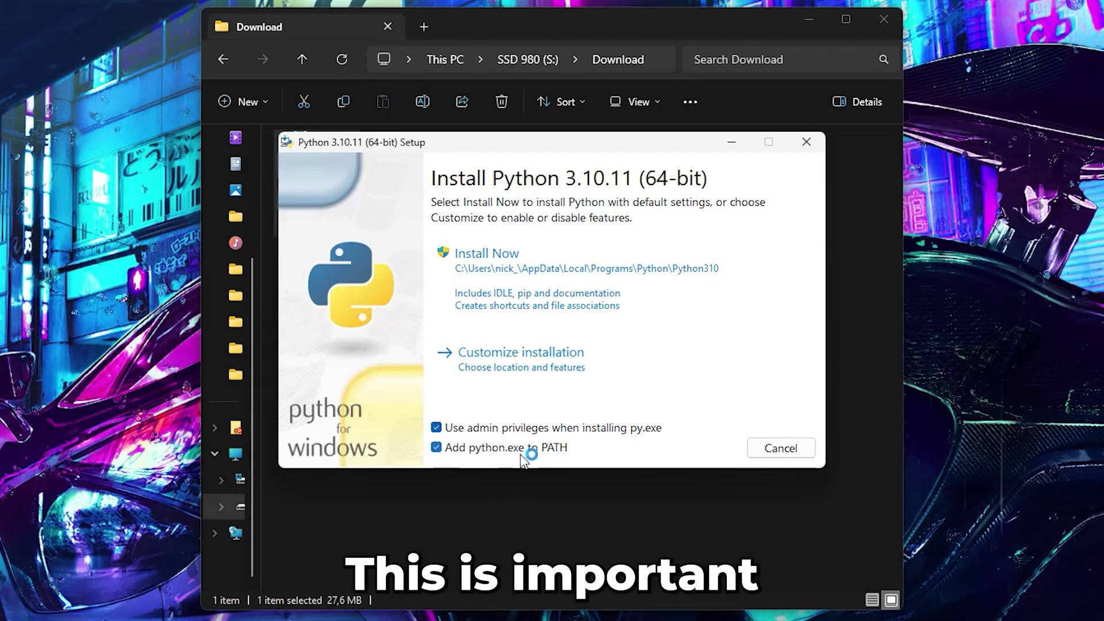
pyautogui.click(495, 268)
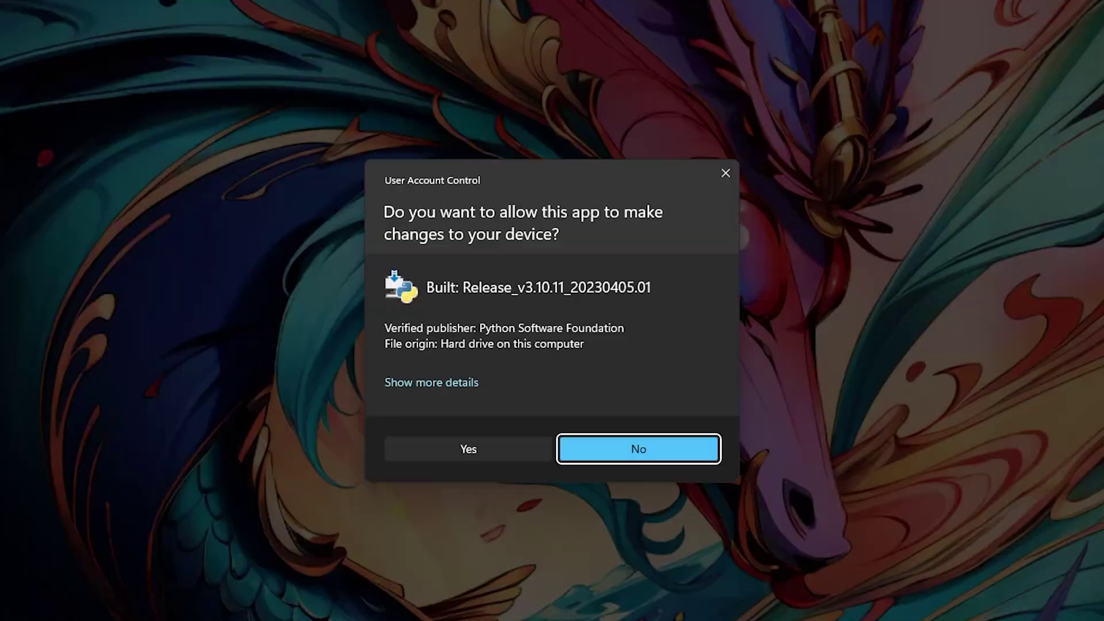
pyautogui.click(475, 450)
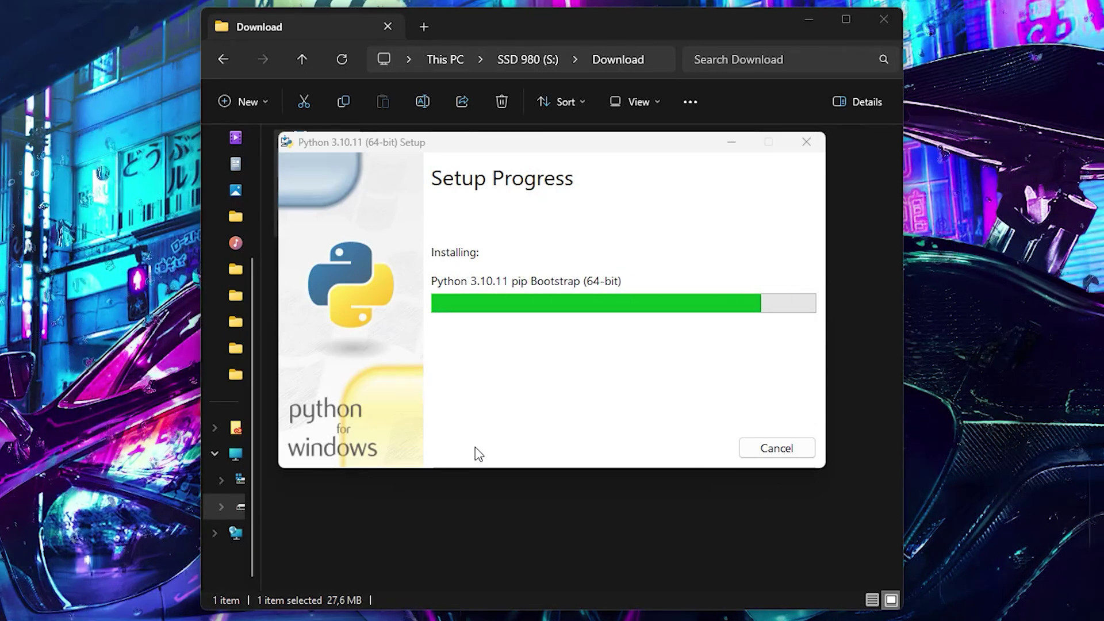
pyautogui.click(771, 449)
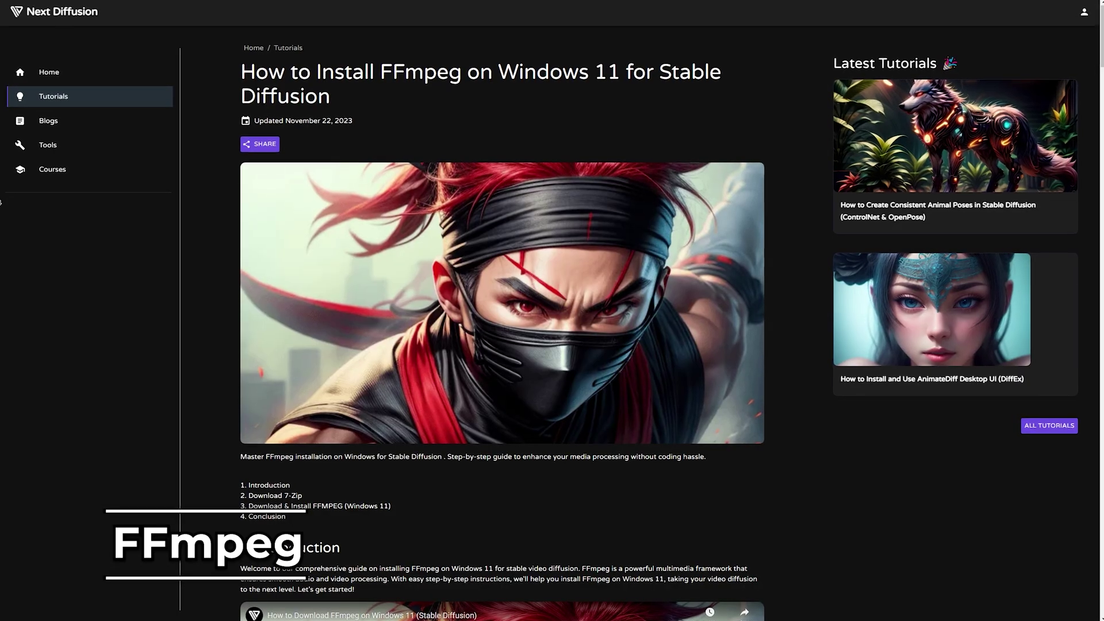
# - Scroll the Next Diffusion FFmpeg tutorial down to section 3, Download & Install FFMPEG
pyautogui.scroll(-5, 502, 322)
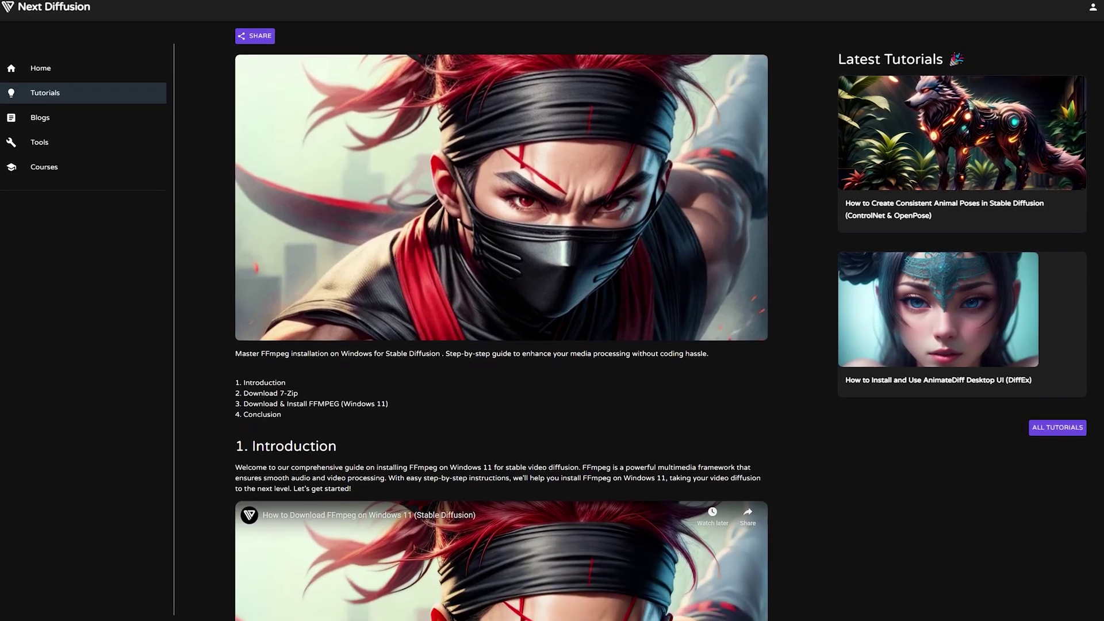
pyautogui.scroll(-6, 500, 322)
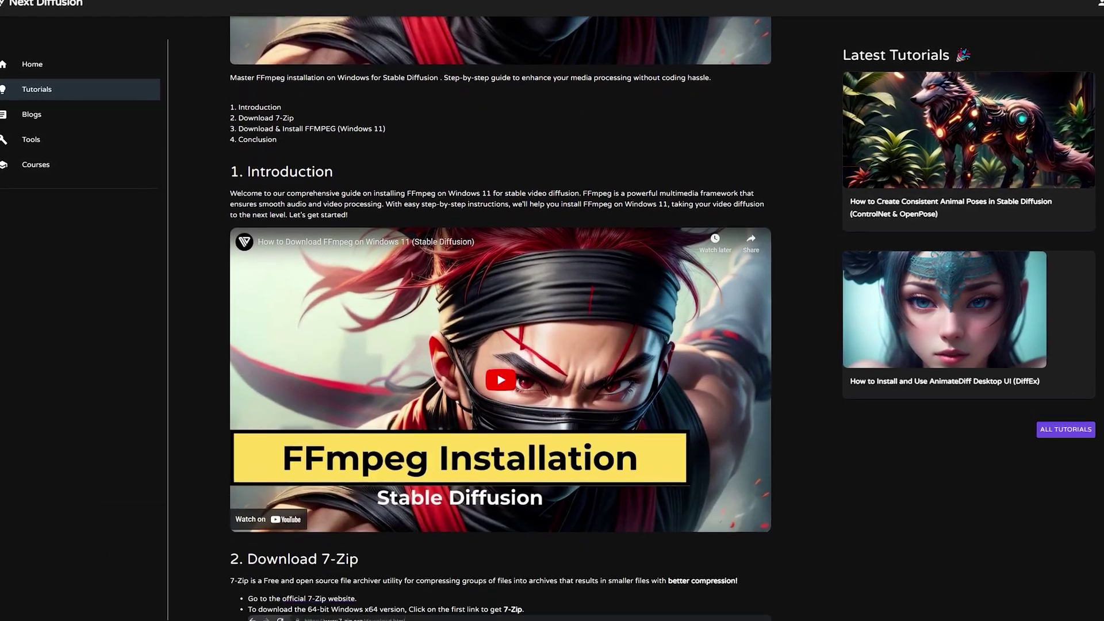
pyautogui.scroll(-7, 501, 322)
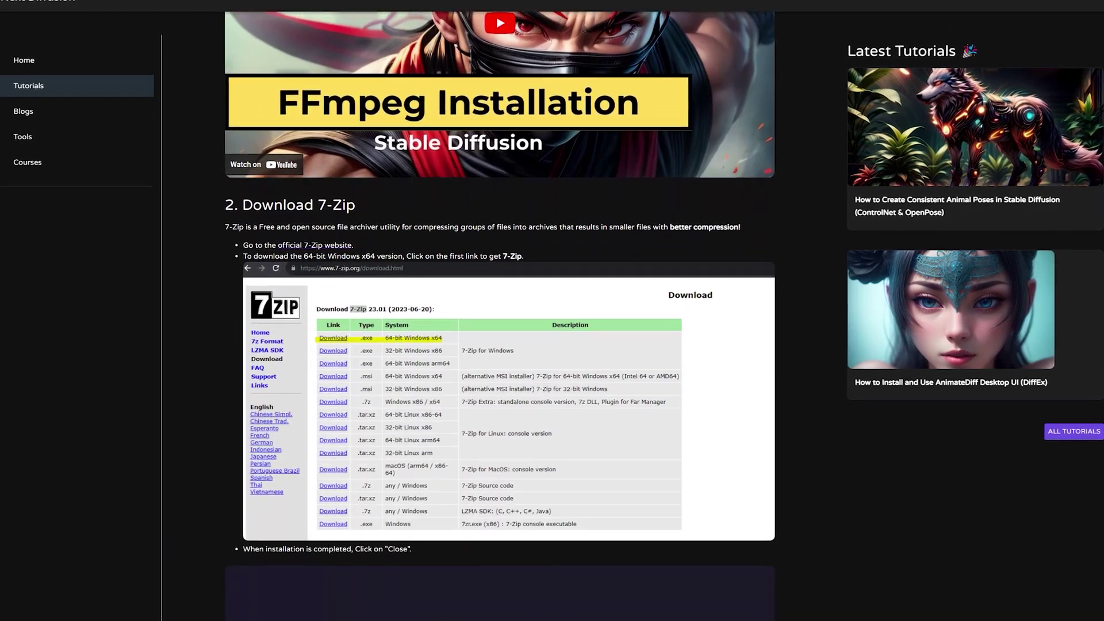
pyautogui.scroll(-7, 500, 322)
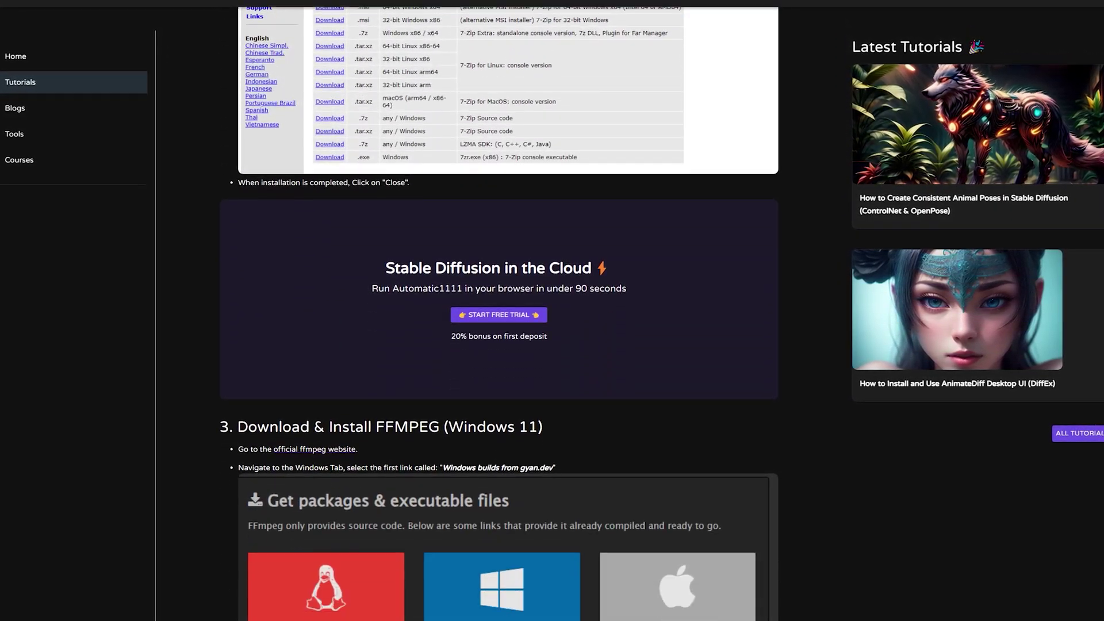
pyautogui.scroll(-7, 500, 322)
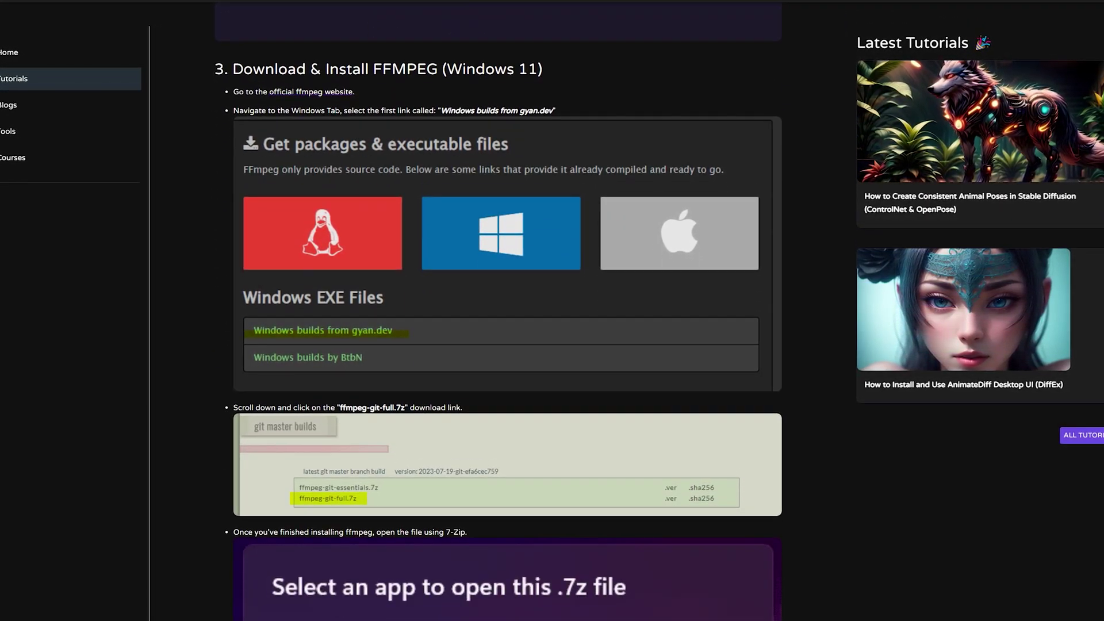
pyautogui.scroll(-2, 501, 322)
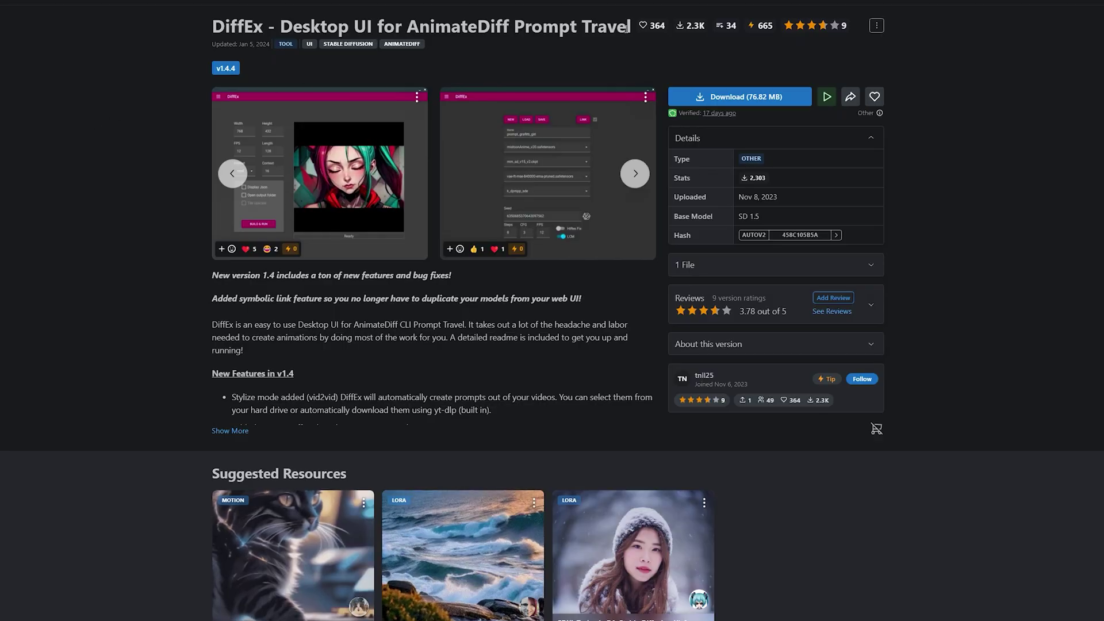
# - Download DiffEx v1.4.4 (76.82 MB) and save diffexDesktopUIFor_v144.zip into DiffEx-Tutorial
pyautogui.click(742, 98)
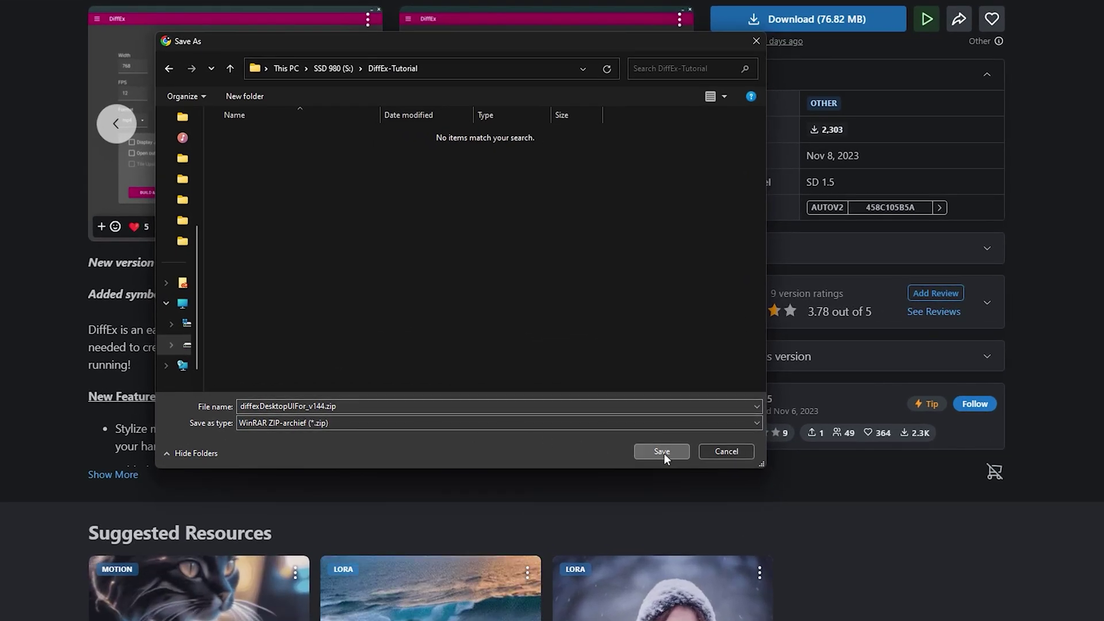
pyautogui.click(662, 451)
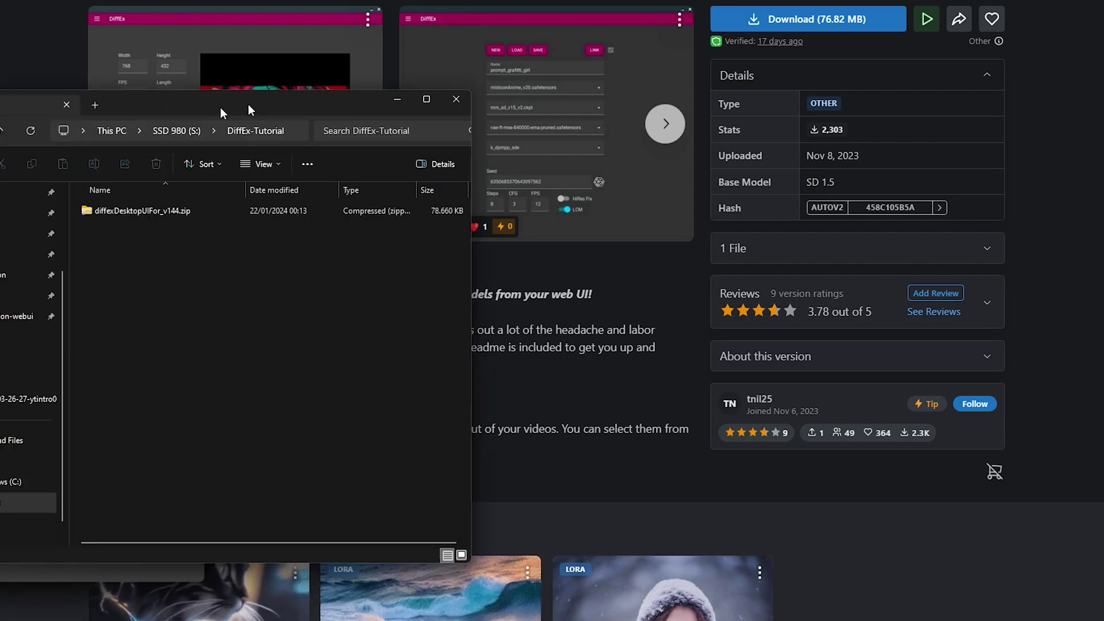
# - Extract diffexDesktopUIFor_v144.zip into a diffexDesktopUIFor_v144 folder in DiffEx-Tutorial
pyautogui.moveTo(248, 105); pyautogui.dragTo(497, 108)
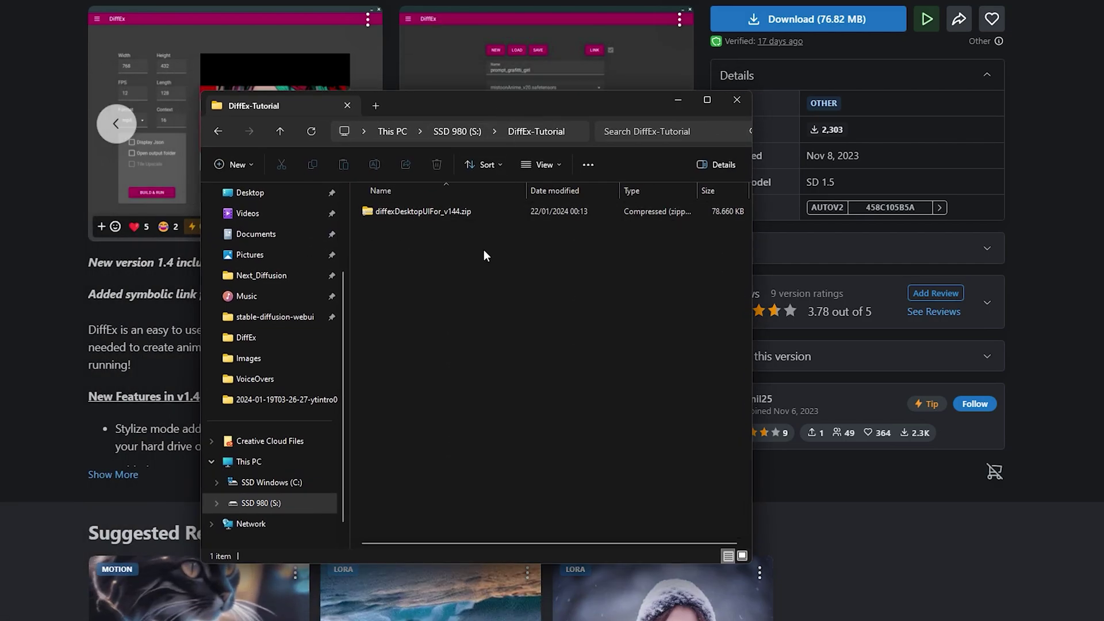
pyautogui.click(482, 216)
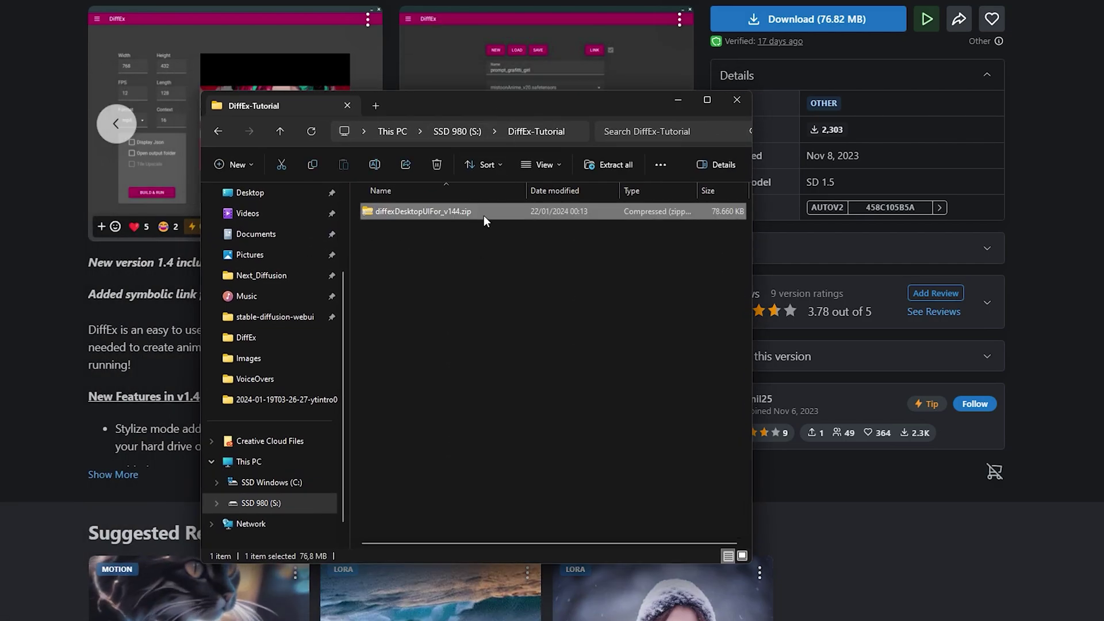
pyautogui.rightClick(485, 215)
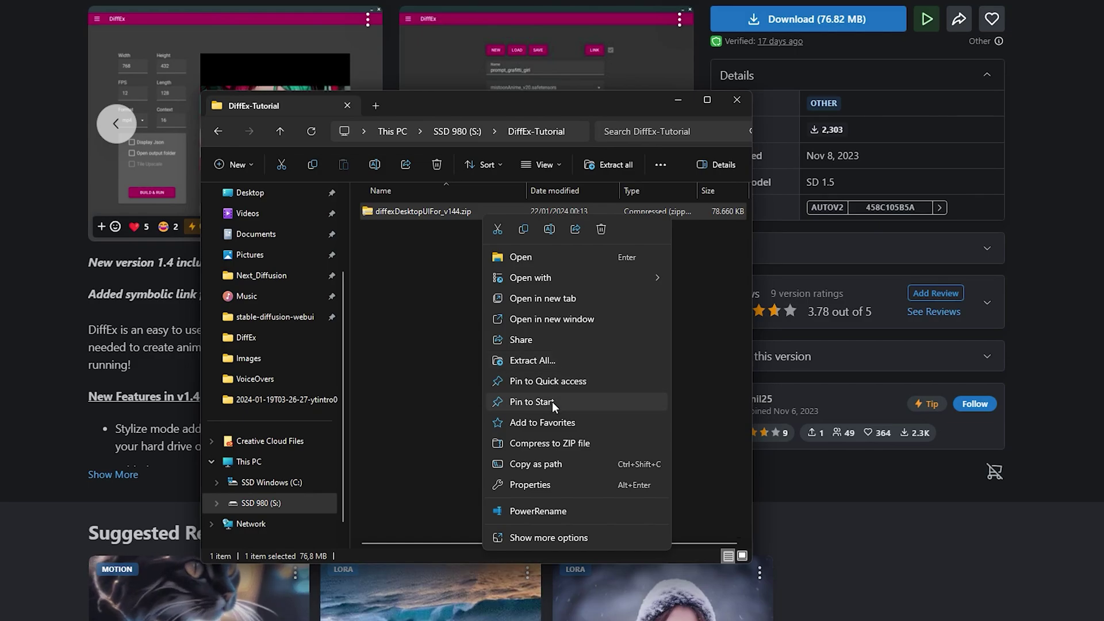
pyautogui.click(560, 360)
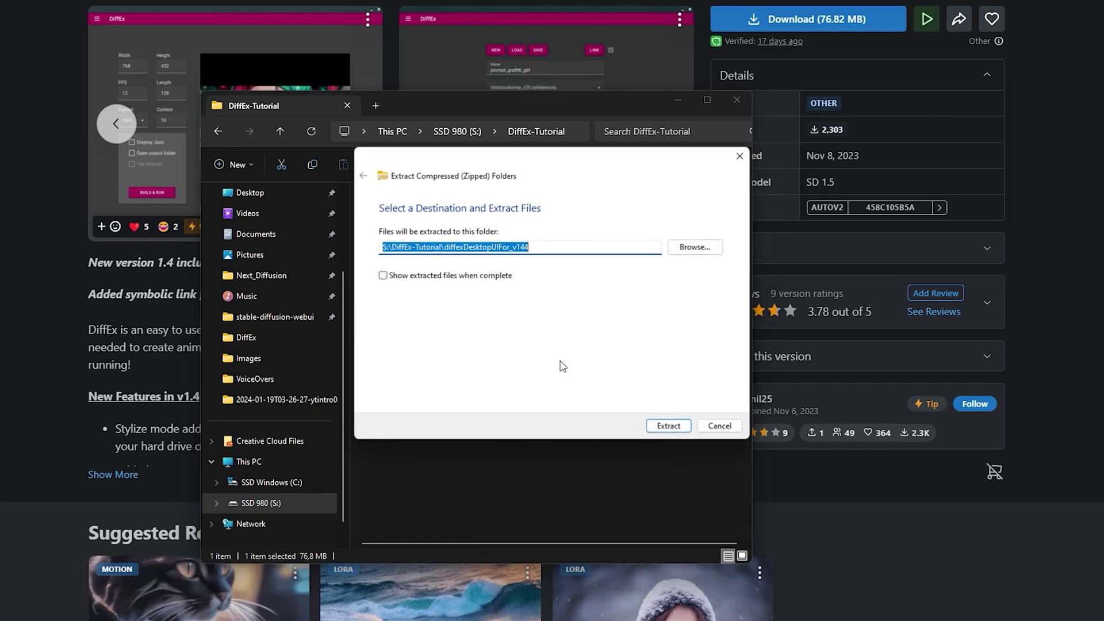
pyautogui.click(668, 427)
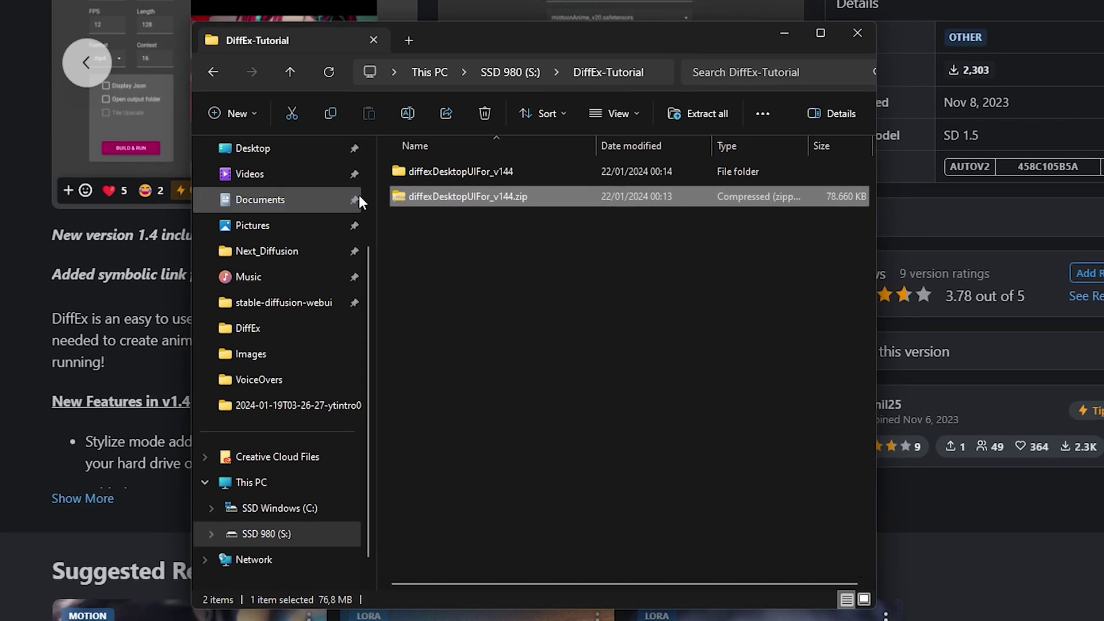
pyautogui.click(565, 198)
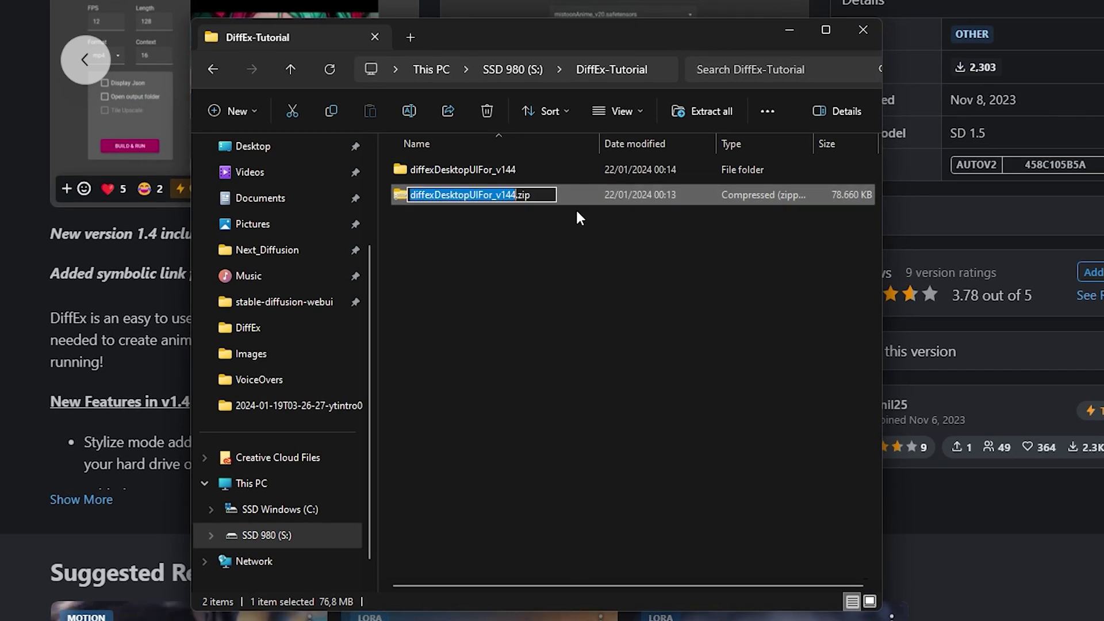
pyautogui.press('Escape')
# - Delete the zip, select animatediff-installer.bat inside diffexDesktopUIFor_v144, and return to DiffEx-Tutorial
pyautogui.press('Delete')
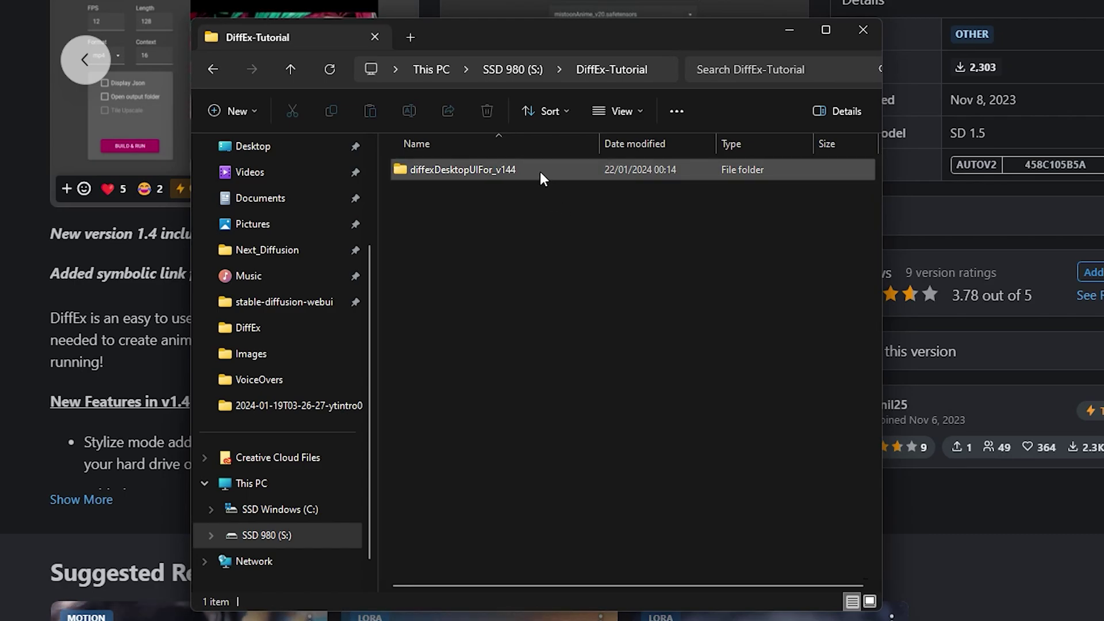
pyautogui.doubleClick(536, 169)
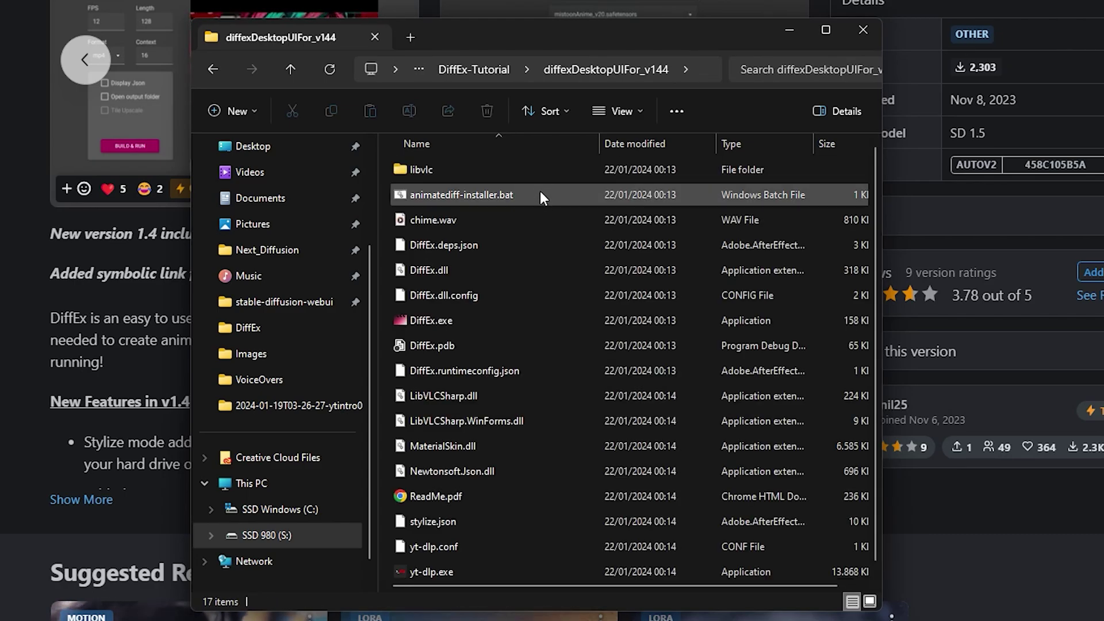
pyautogui.click(541, 195)
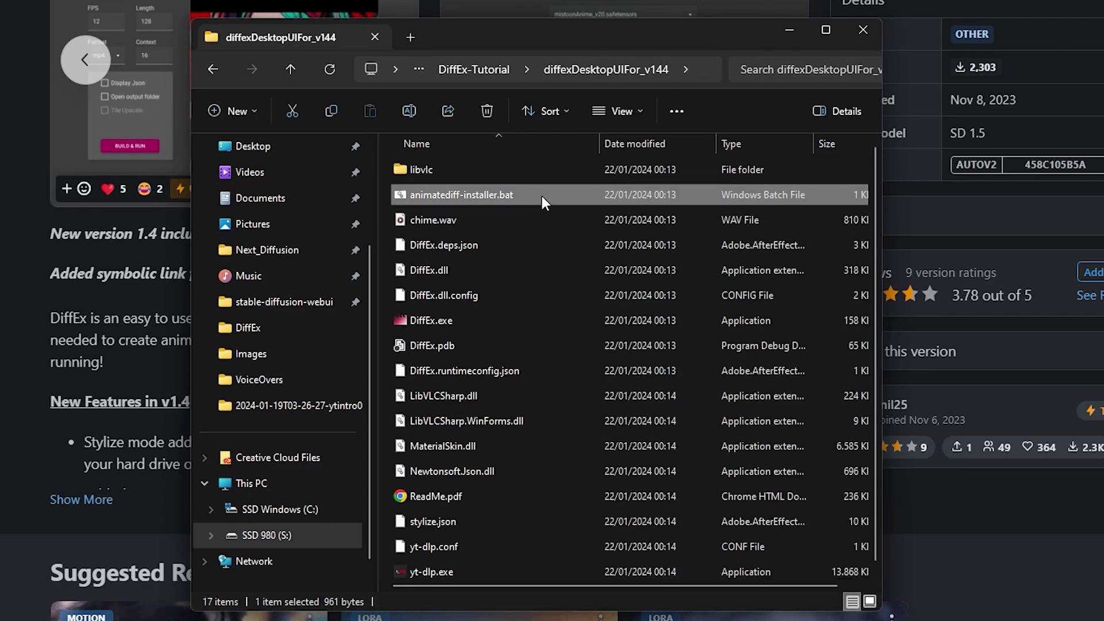
pyautogui.click(488, 72)
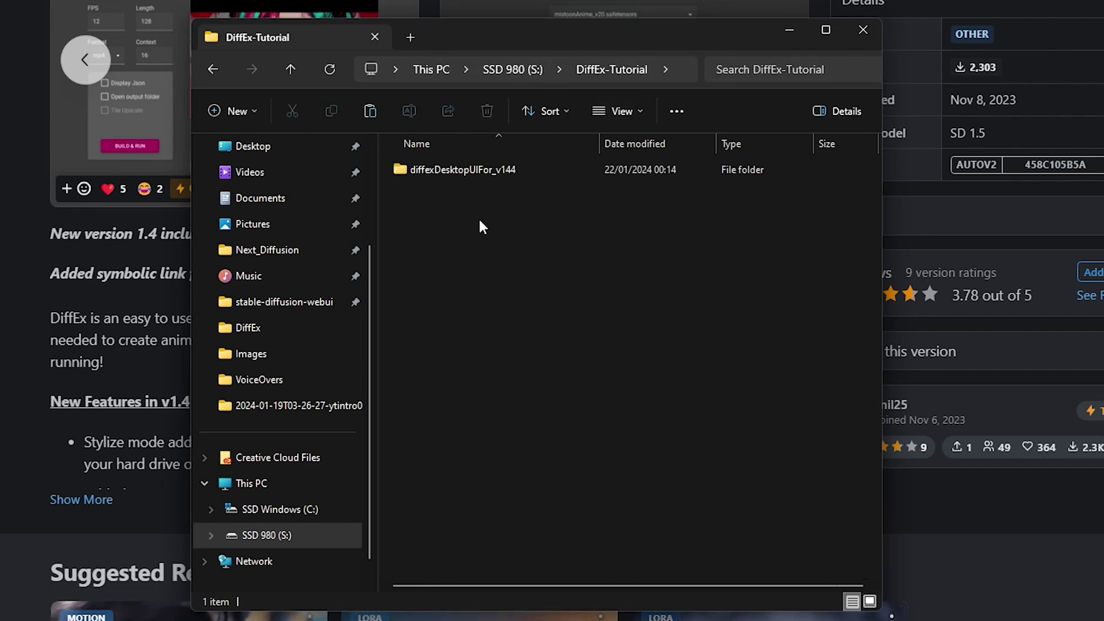
# - Paste and run animatediff-installer.bat, close its console when finished, and open animatediff-cli-prompt-travel
pyautogui.hotkey('ctrl', 'v')
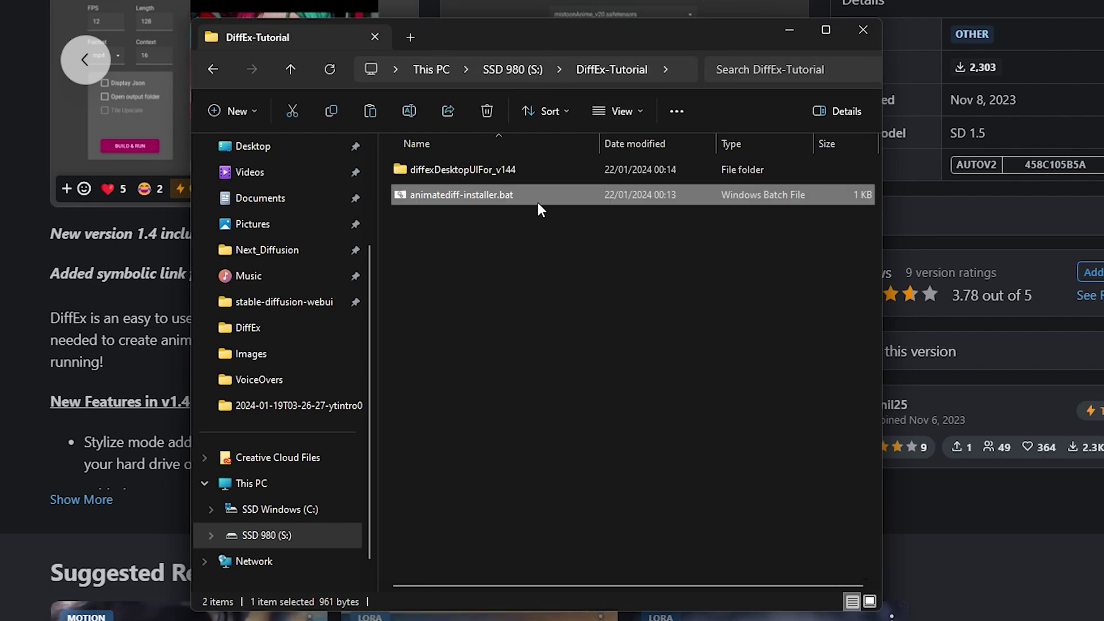
pyautogui.doubleClick(525, 195)
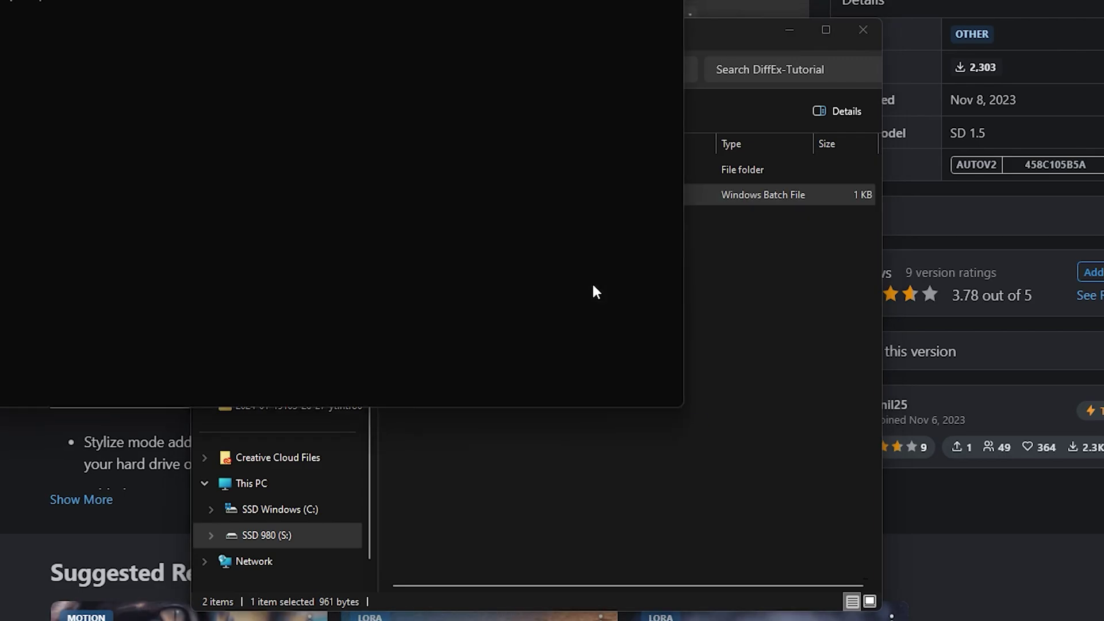
pyautogui.moveTo(593, 6)
pyautogui.mouseDown()
pyautogui.moveTo(553, 6)
pyautogui.moveTo(602, 109)
pyautogui.moveTo(627, 2)
pyautogui.moveTo(616, 294)
pyautogui.mouseUp()
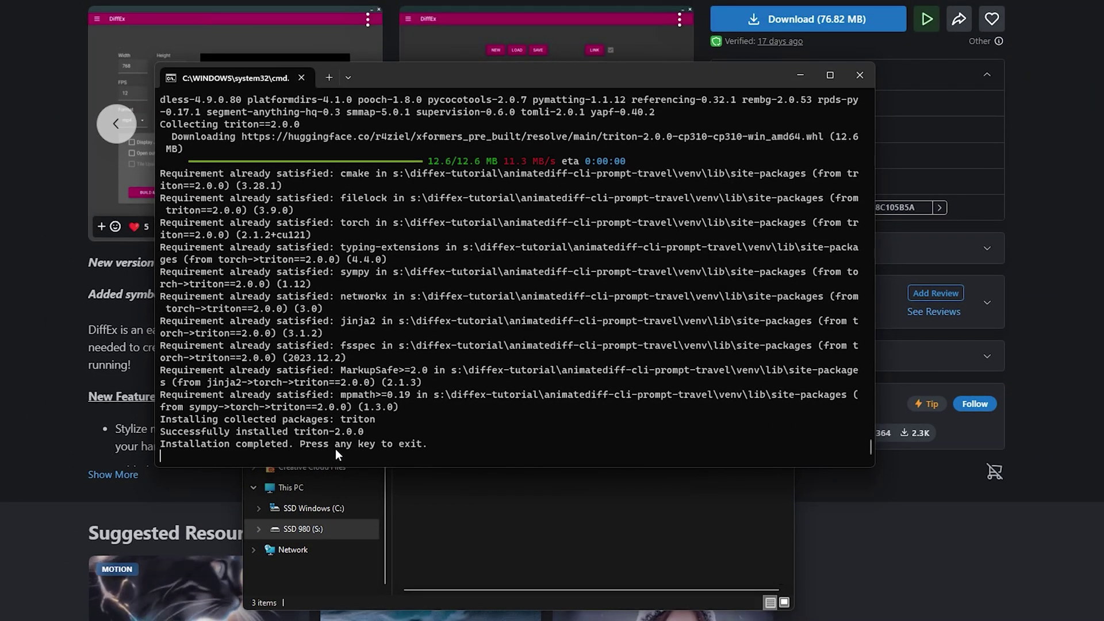
pyautogui.press('Return')
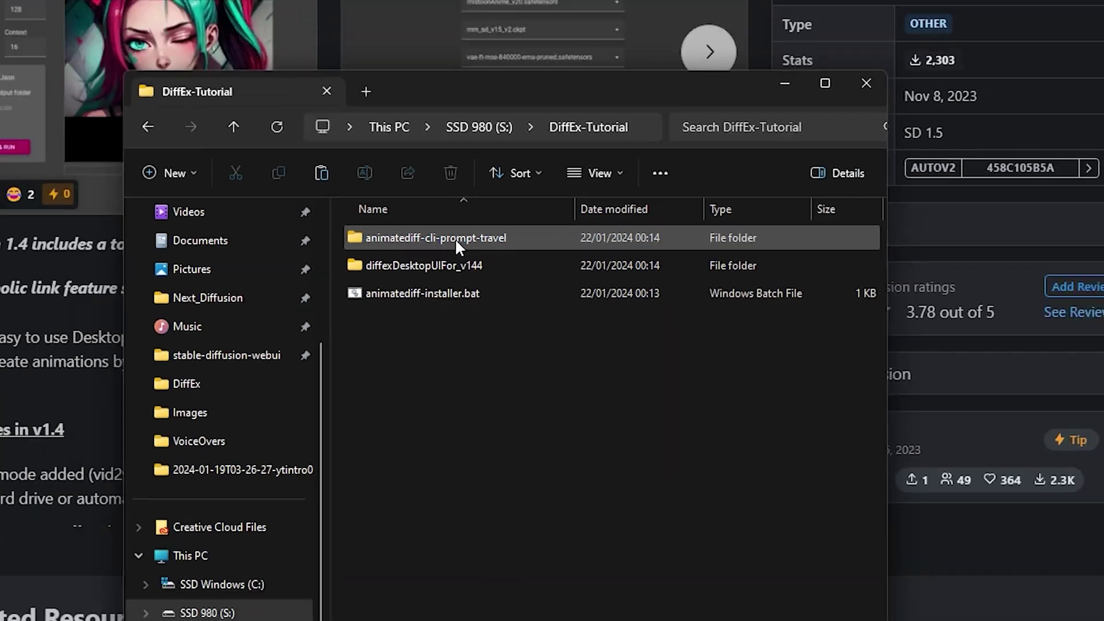
pyautogui.doubleClick(385, 205)
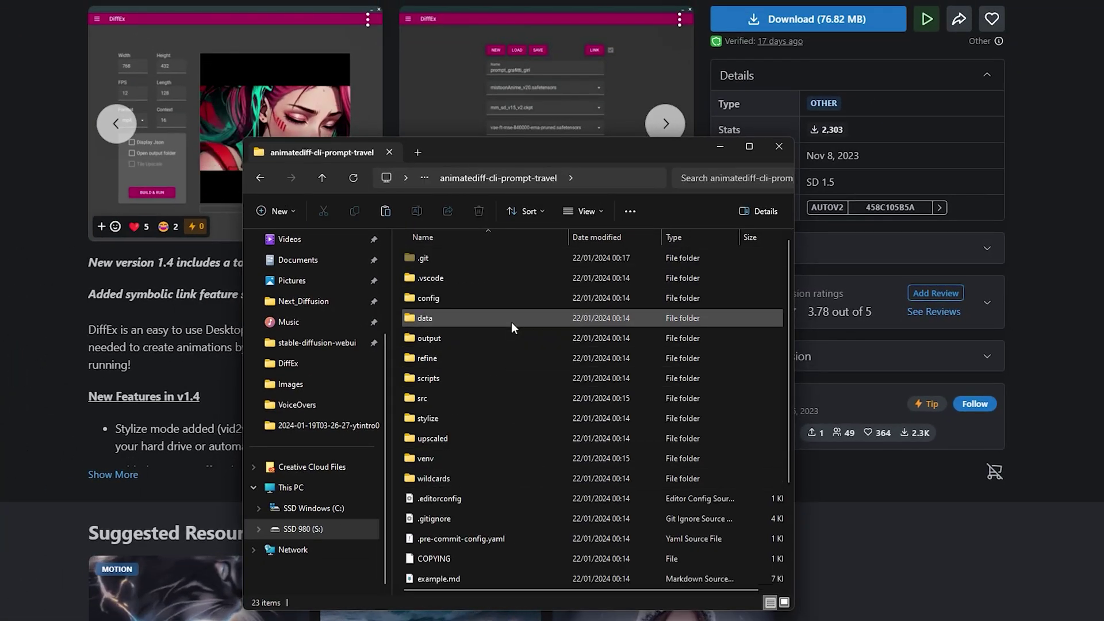
# - Save mm_sd_v15_v2.ckpt via Save link as into animatediff-cli-prompt-travel\data\models\motion-module
pyautogui.hotkey('alt', 'Left')
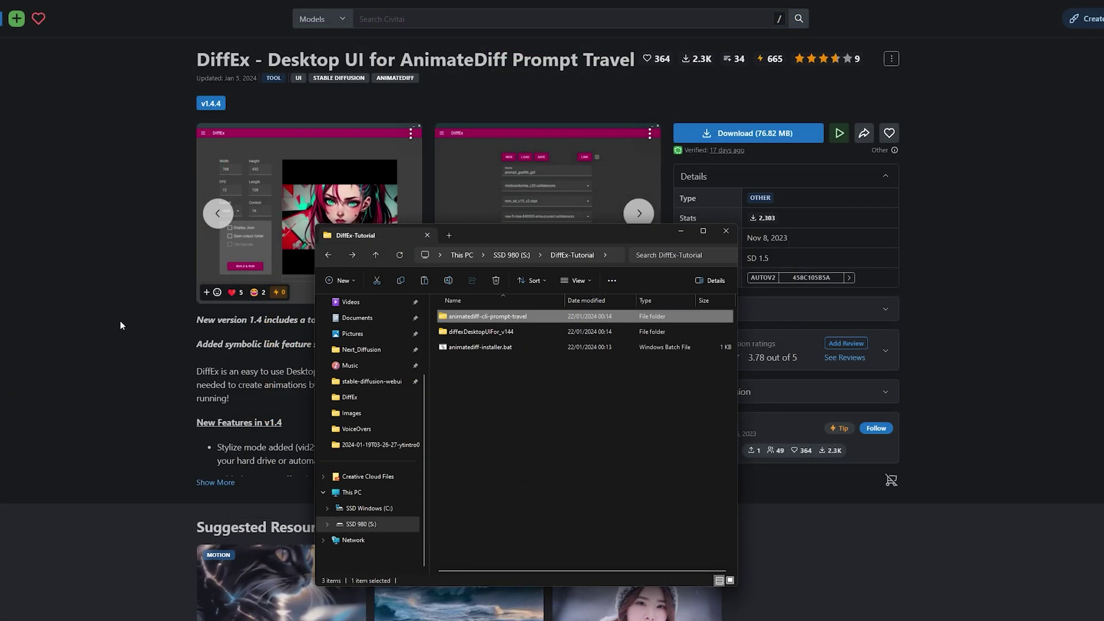
pyautogui.hotkey('alt', 'F4')
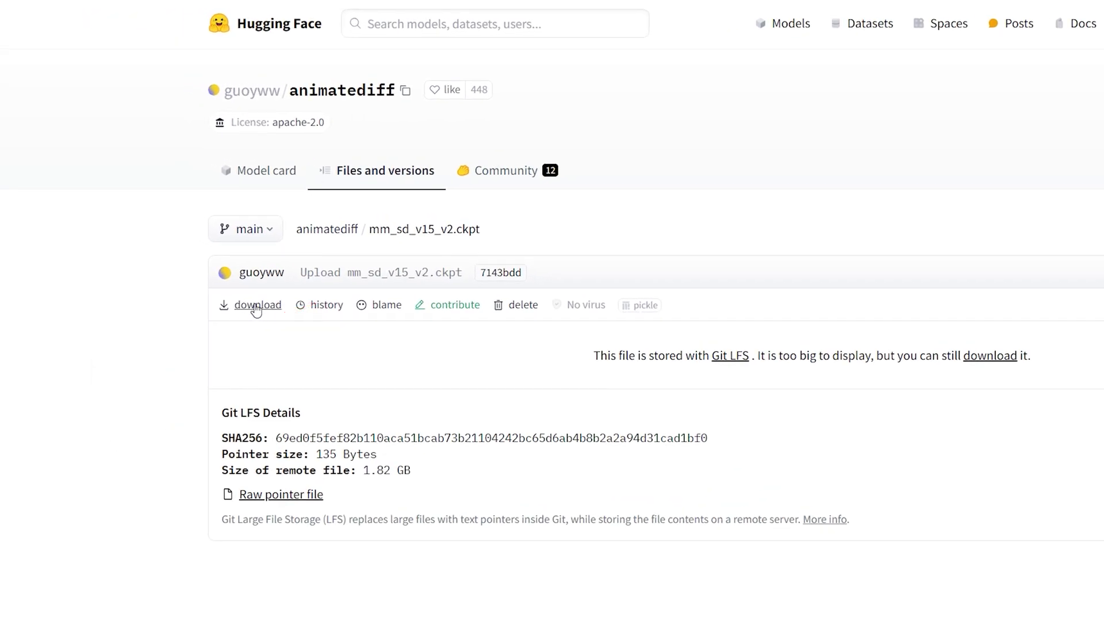
pyautogui.rightClick(255, 306)
pyautogui.click(340, 399)
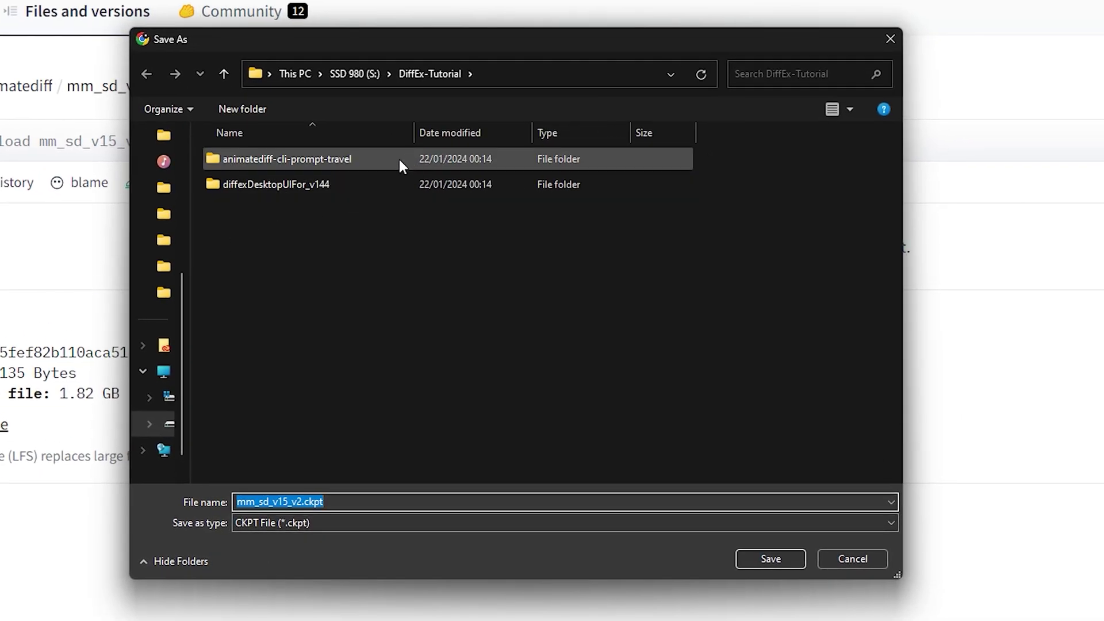
pyautogui.doubleClick(368, 158)
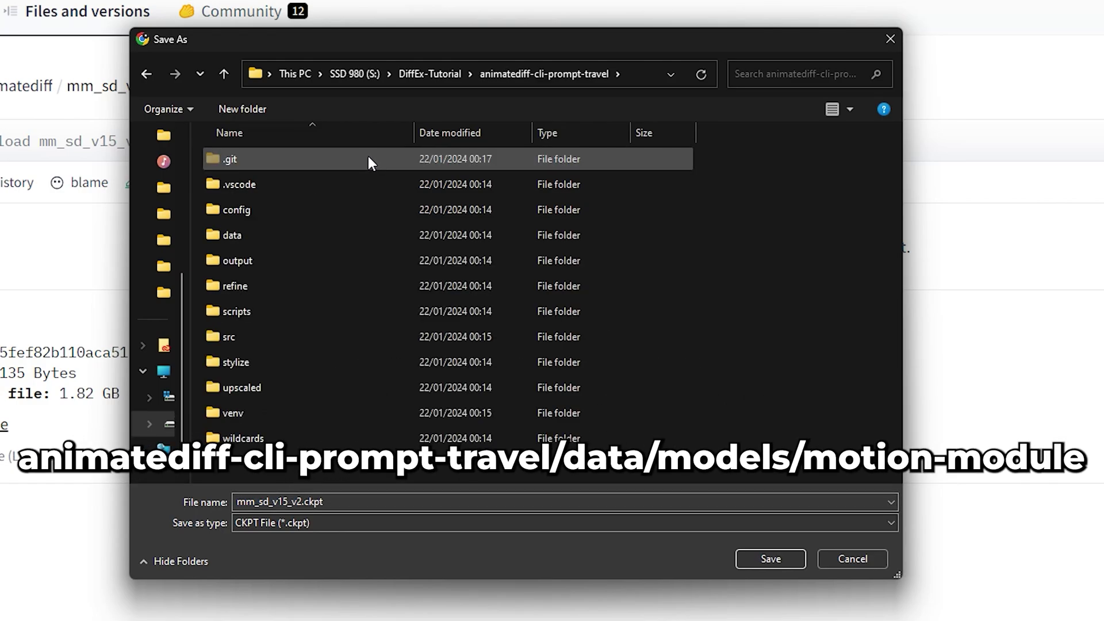
pyautogui.doubleClick(285, 234)
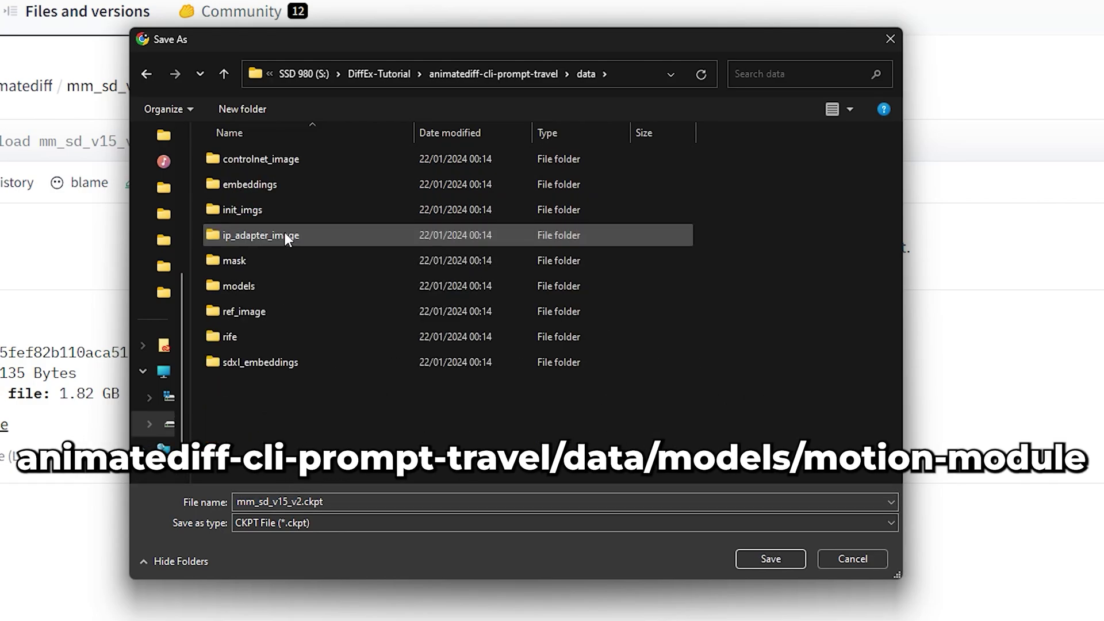
pyautogui.doubleClick(284, 284)
pyautogui.doubleClick(316, 184)
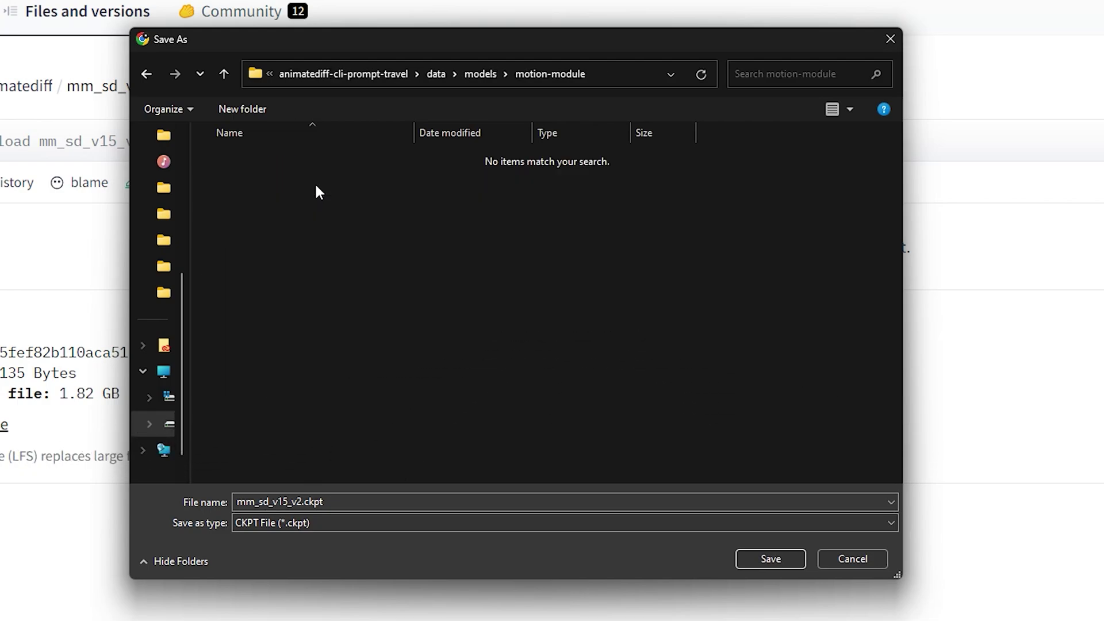
pyautogui.click(770, 559)
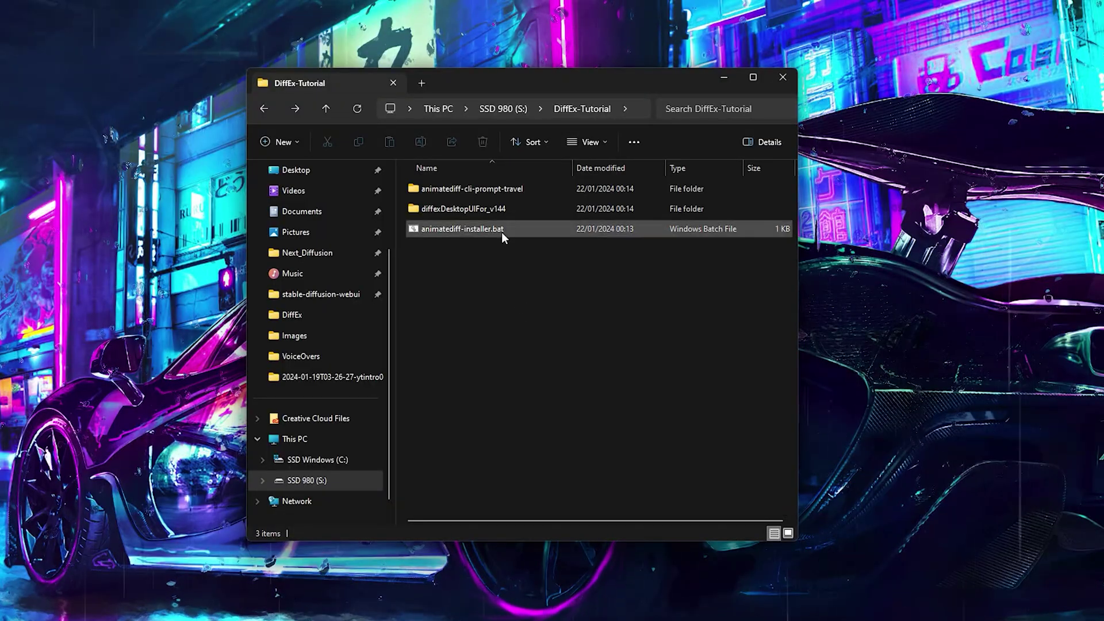
# - Run DiffEx.exe from diffexDesktopUIFor_v144 as administrator and open its Paths settings
pyautogui.doubleClick(525, 210)
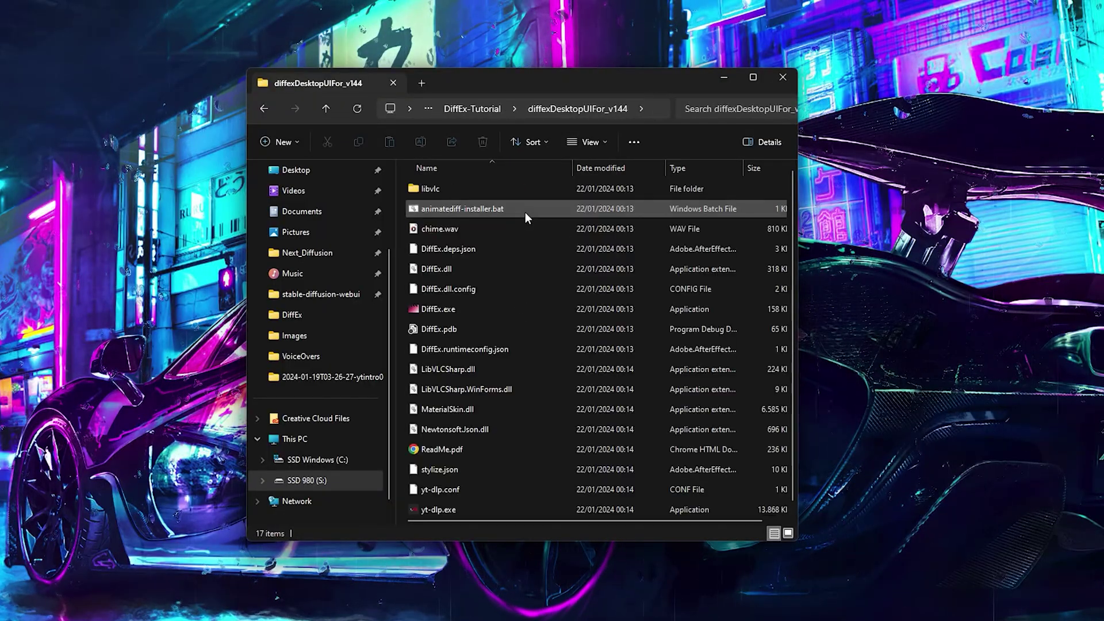
pyautogui.rightClick(488, 311)
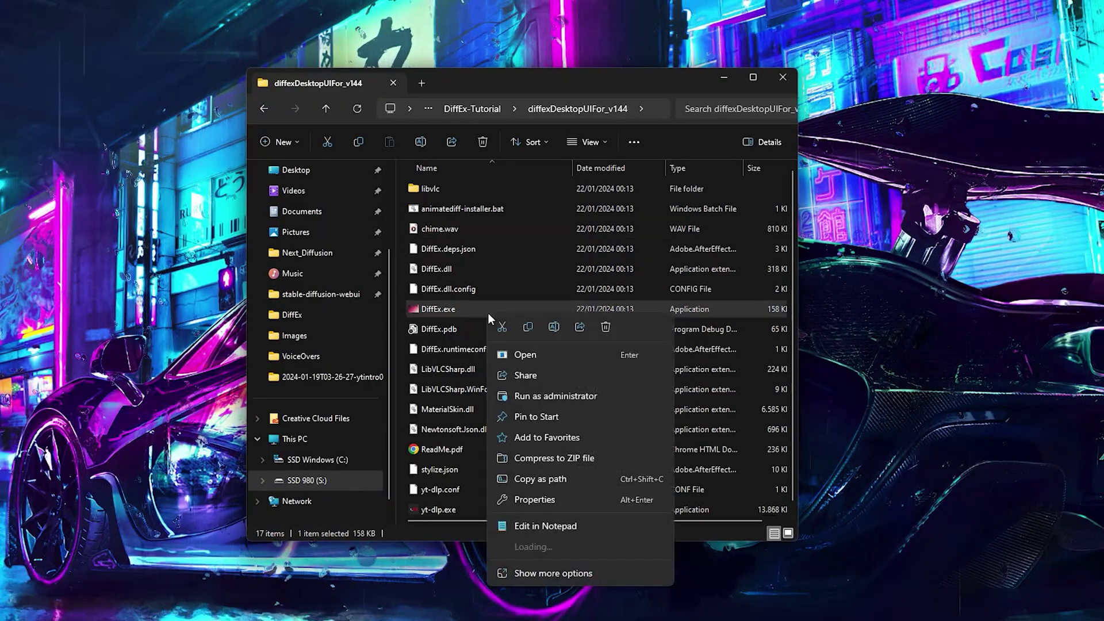
pyautogui.click(571, 397)
pyautogui.click(490, 419)
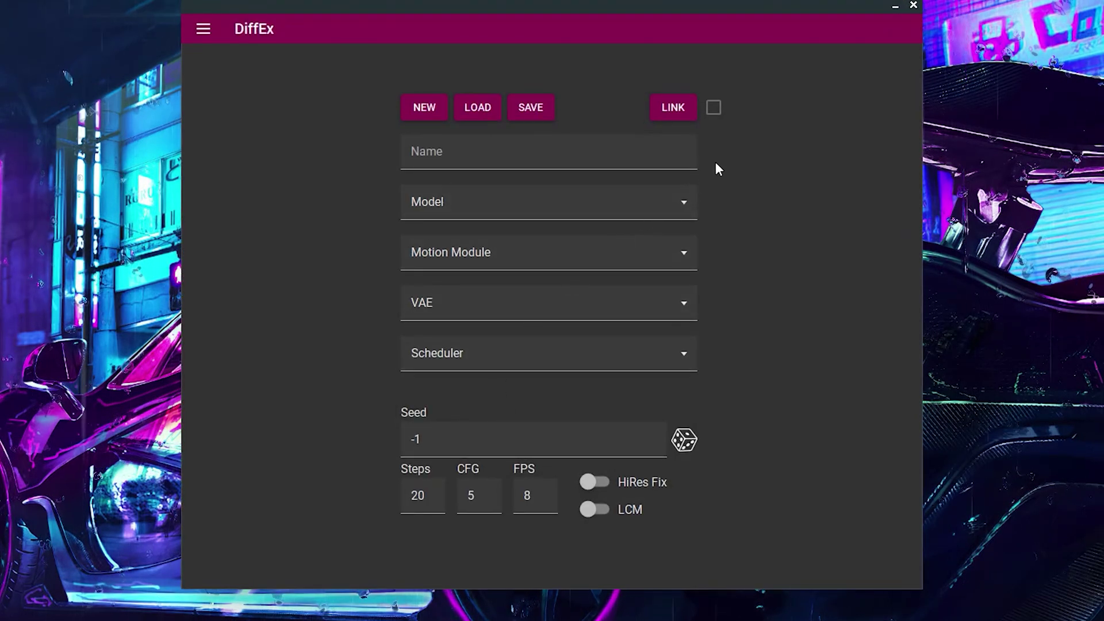
pyautogui.click(674, 113)
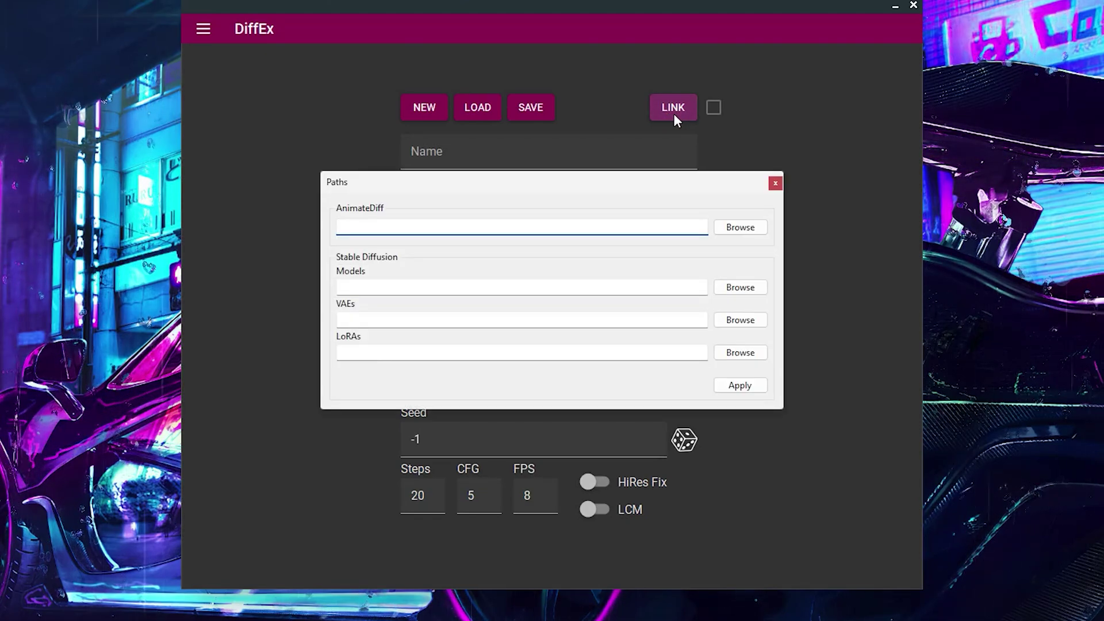
# - Set the AnimateDiff path to the animatediff-cli-prompt-travel folder
pyautogui.click(733, 230)
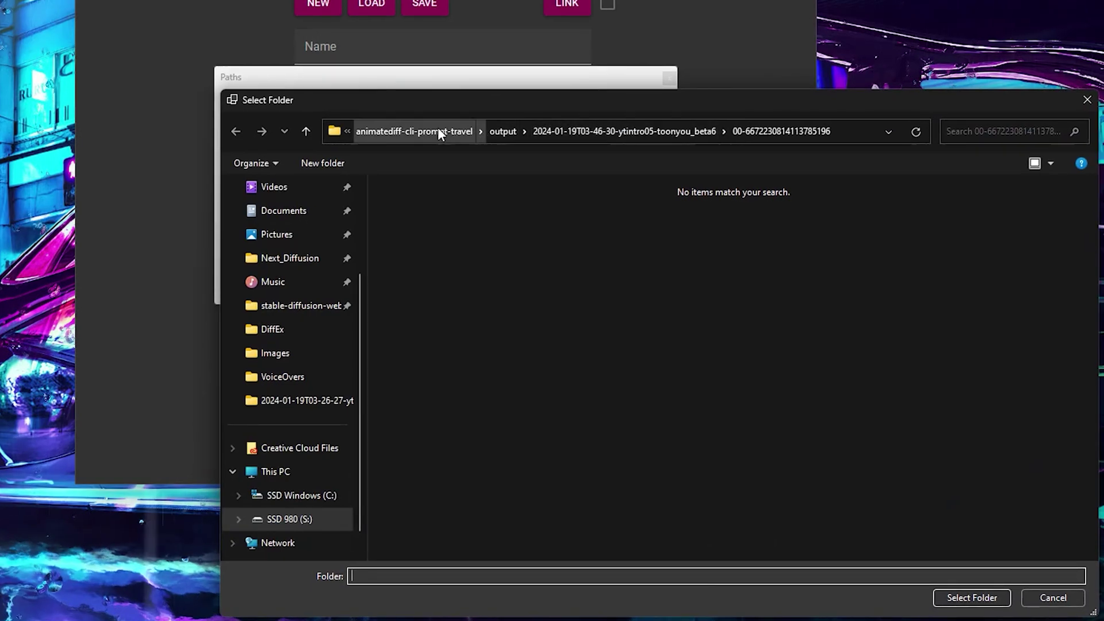
pyautogui.click(439, 130)
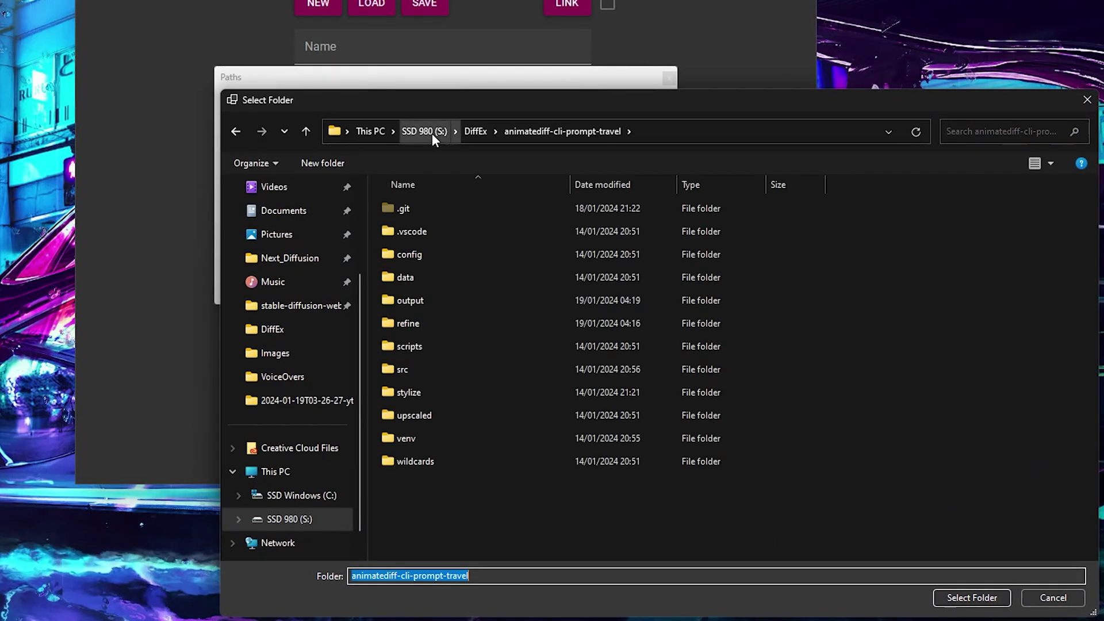
pyautogui.click(472, 132)
pyautogui.click(506, 210)
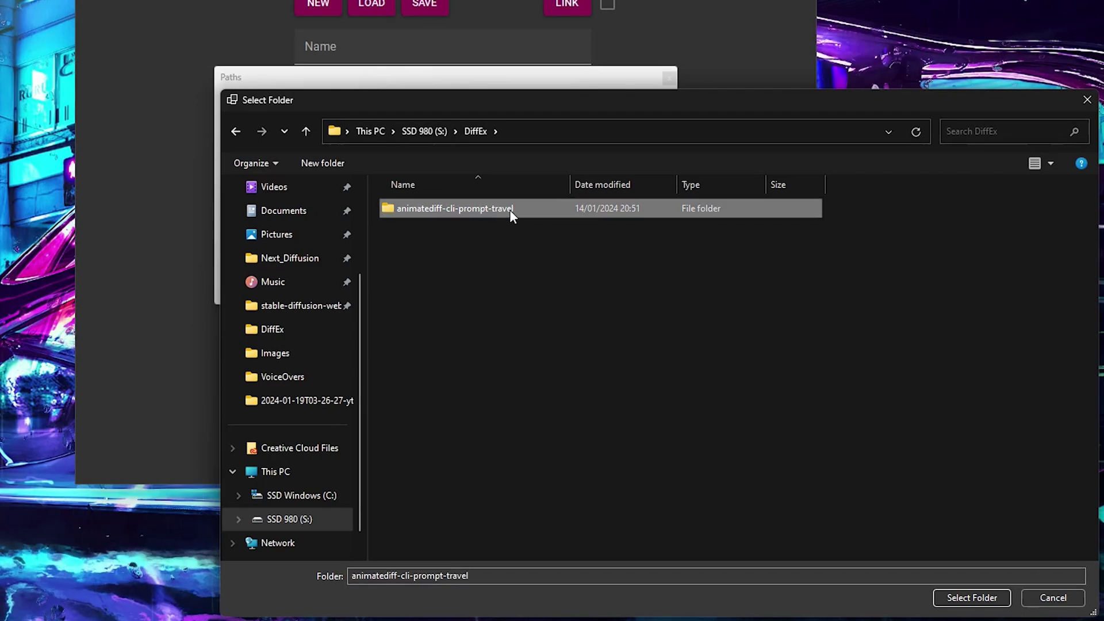
pyautogui.click(955, 599)
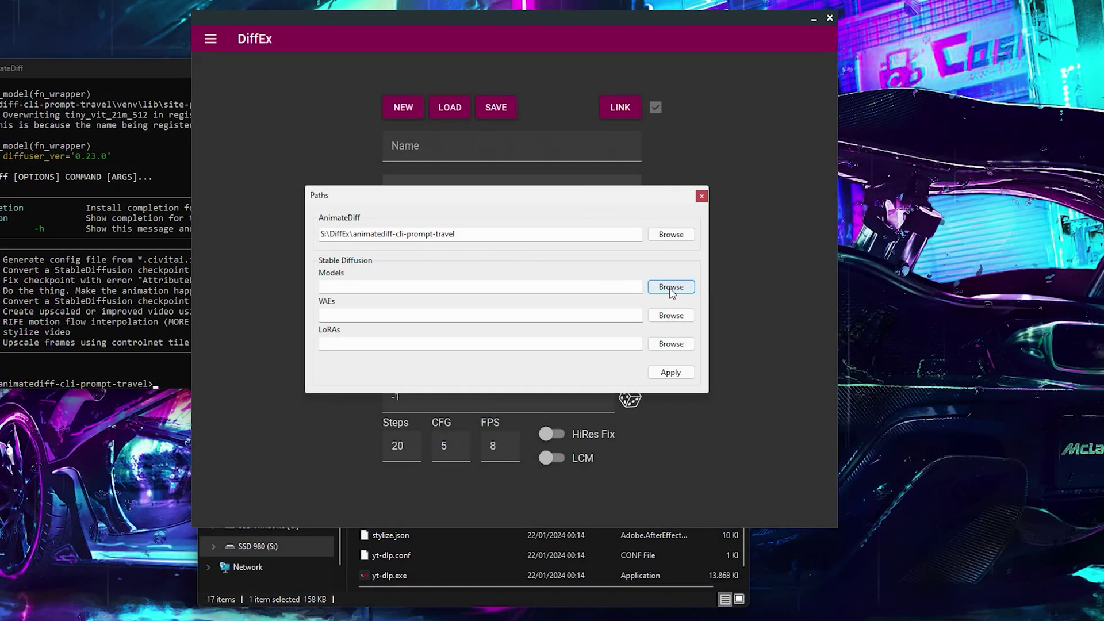
# - Point Models, VAEs and LoRAs to models\Stable-diffusion, models\VAE and models\Lora, apply, and accept the removal warning
pyautogui.click(671, 287)
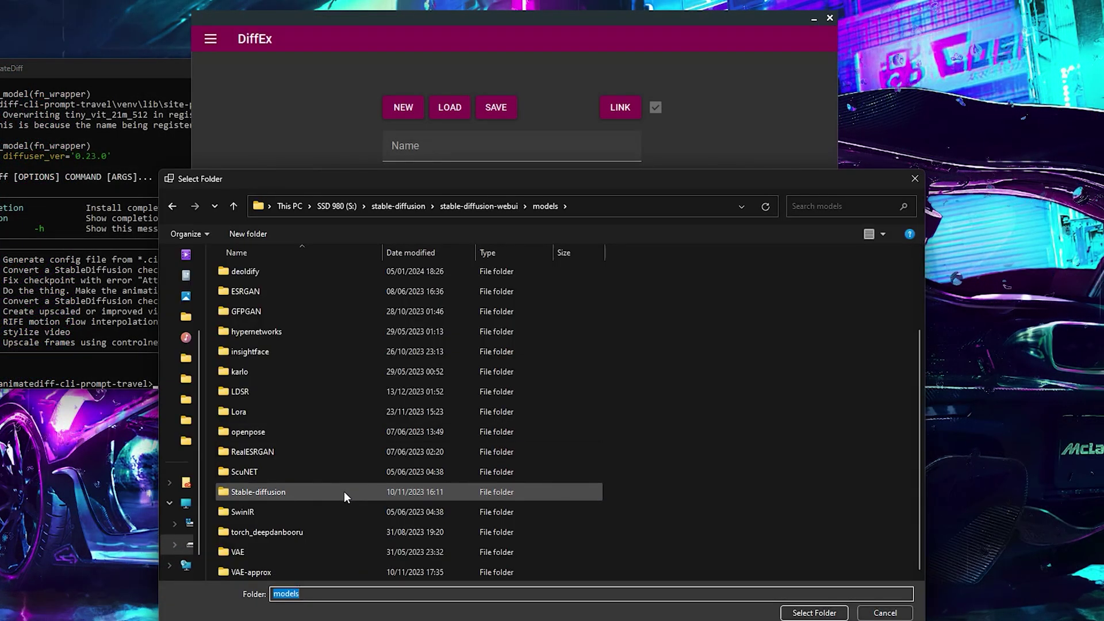
pyautogui.click(305, 492)
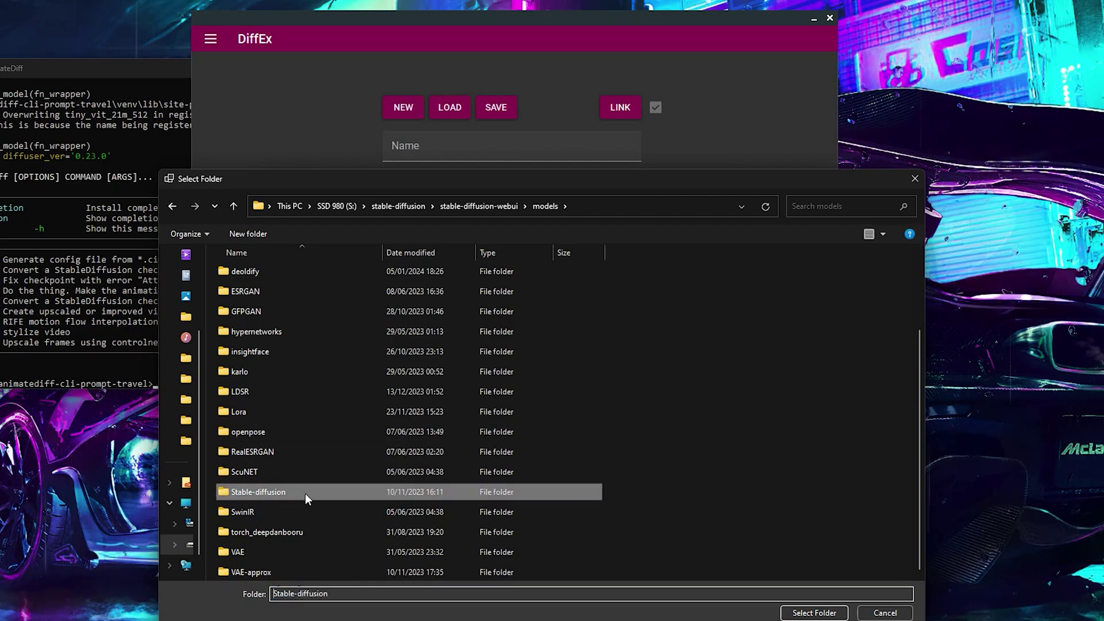
pyautogui.click(815, 613)
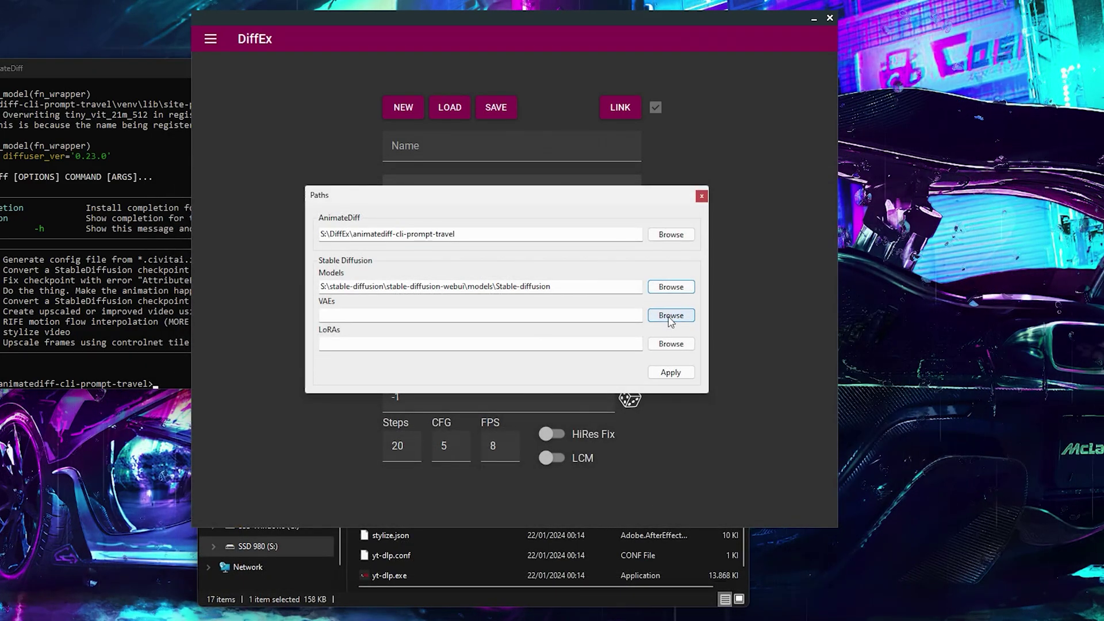
pyautogui.click(670, 316)
pyautogui.scroll(-2, 406, 495)
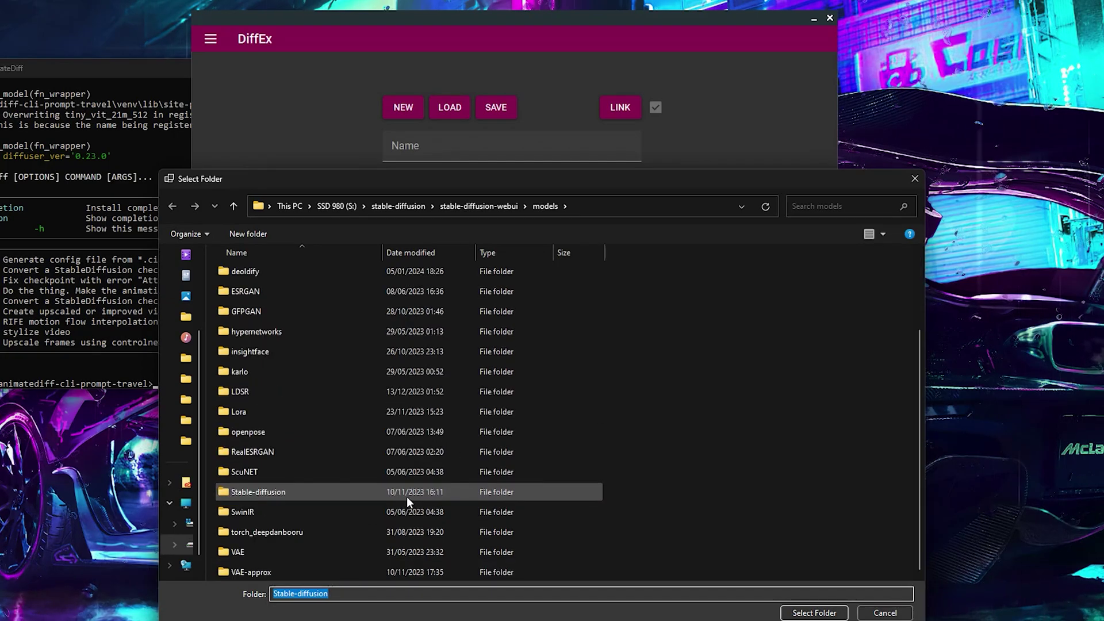
pyautogui.click(333, 554)
pyautogui.click(815, 612)
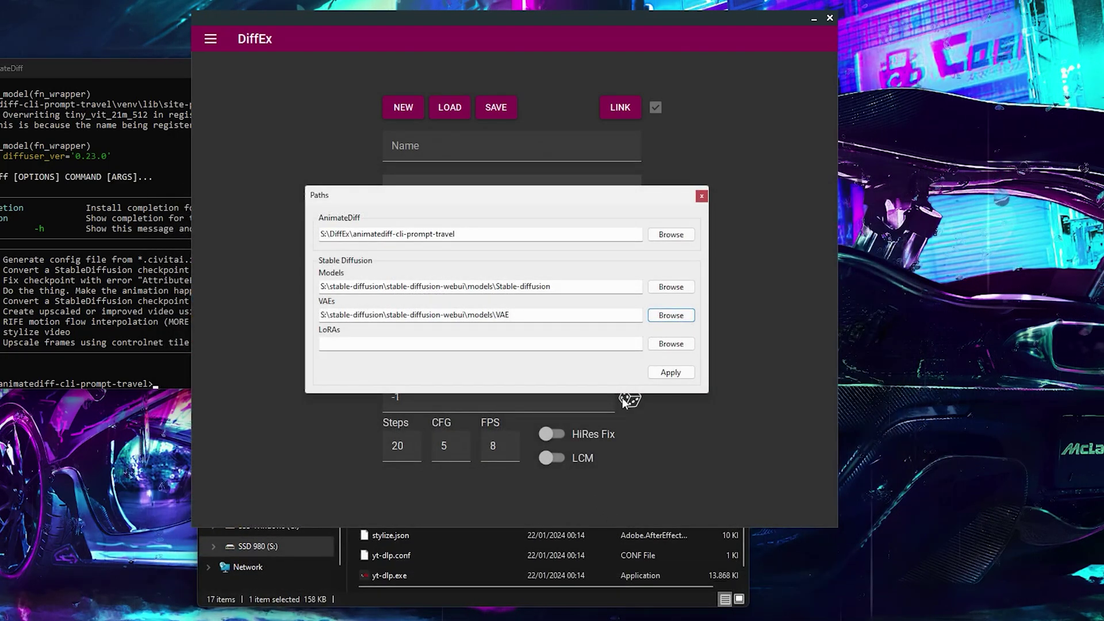
pyautogui.click(673, 348)
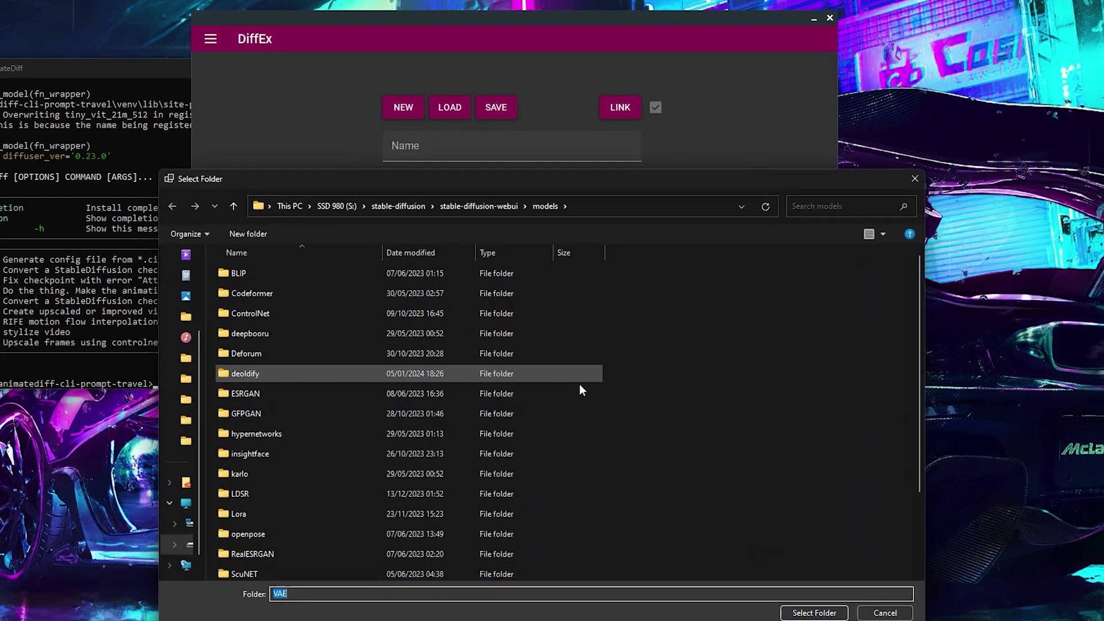
pyautogui.click(279, 512)
pyautogui.click(814, 613)
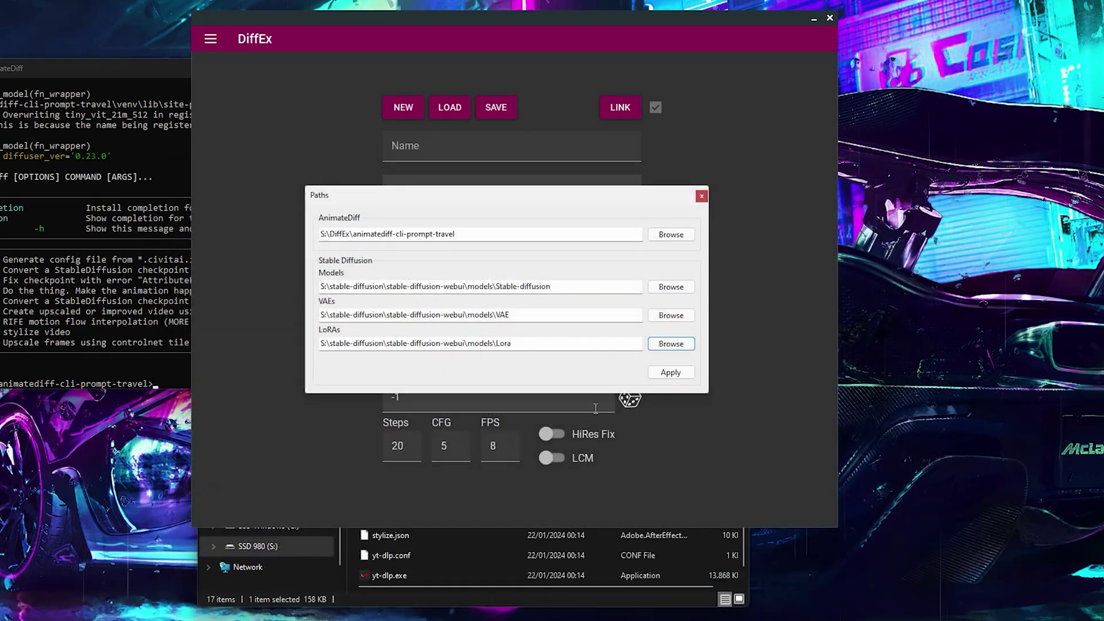
pyautogui.click(682, 377)
pyautogui.click(553, 343)
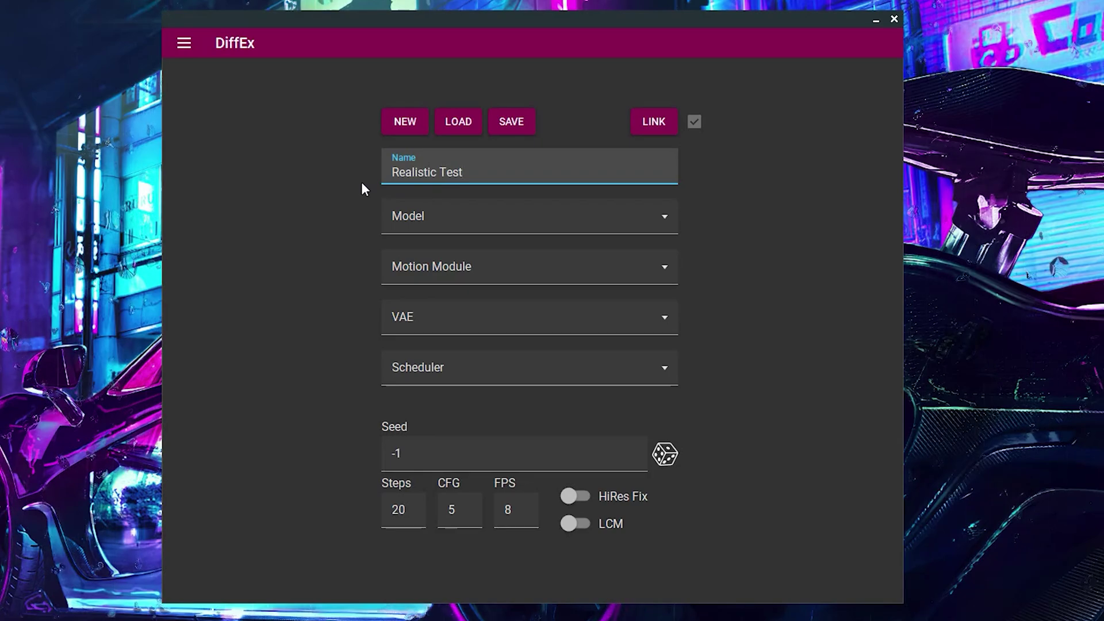
# - Choose fantasticmix_v70 model, vae-ft-mse-840000-ema-pruned VAE, mm_sd_v15_v2.ckpt motion module and lcm scheduler
pyautogui.click(457, 216)
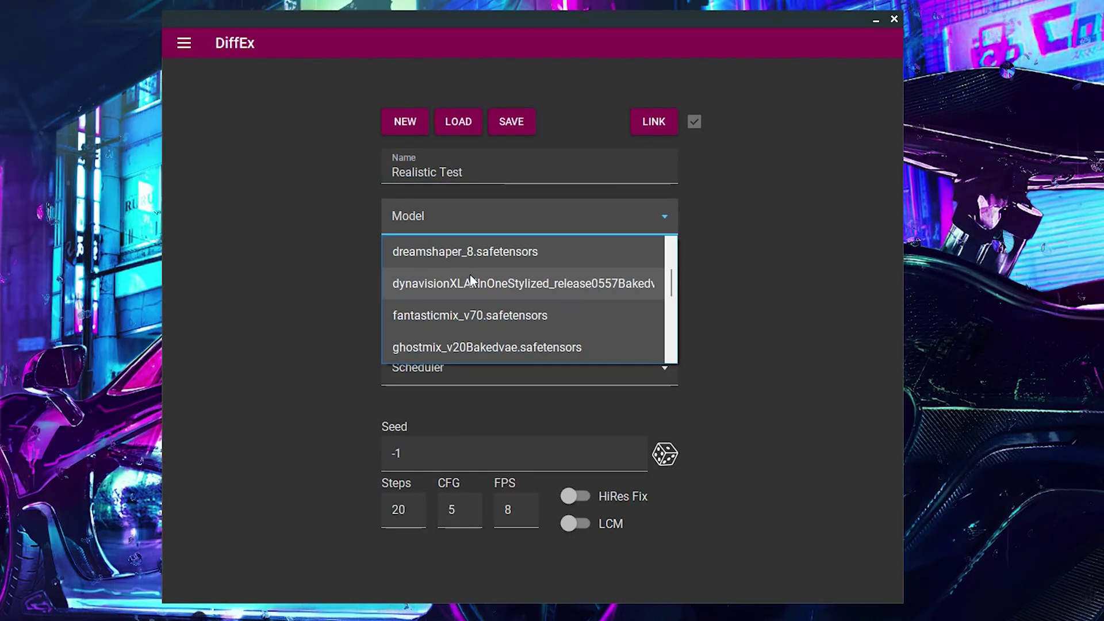
pyautogui.click(472, 315)
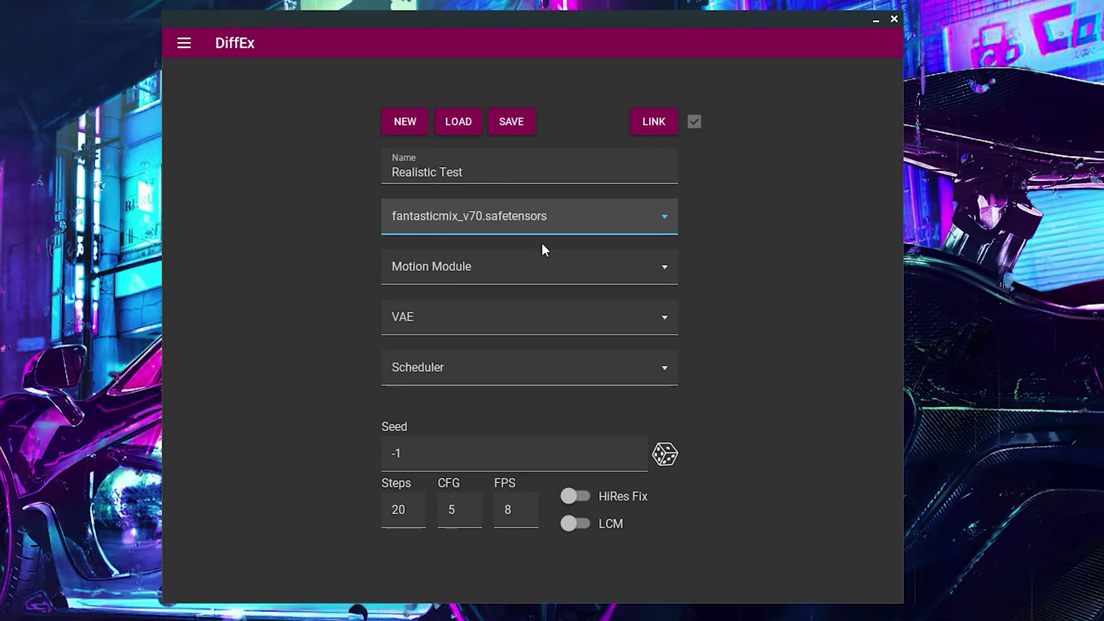
pyautogui.click(427, 318)
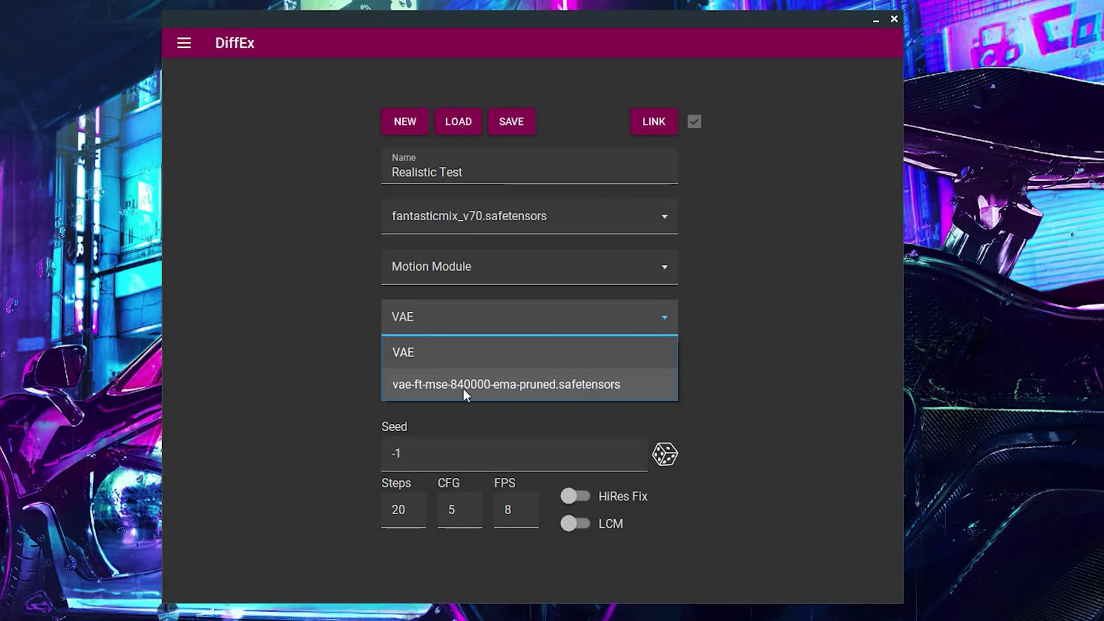
pyautogui.click(471, 386)
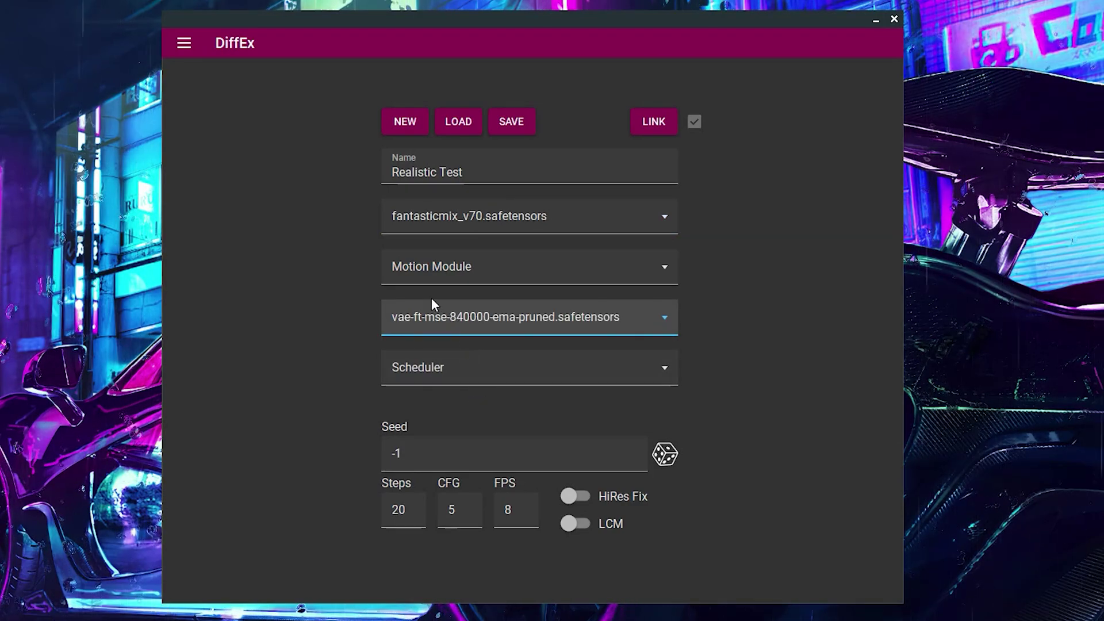
pyautogui.click(443, 273)
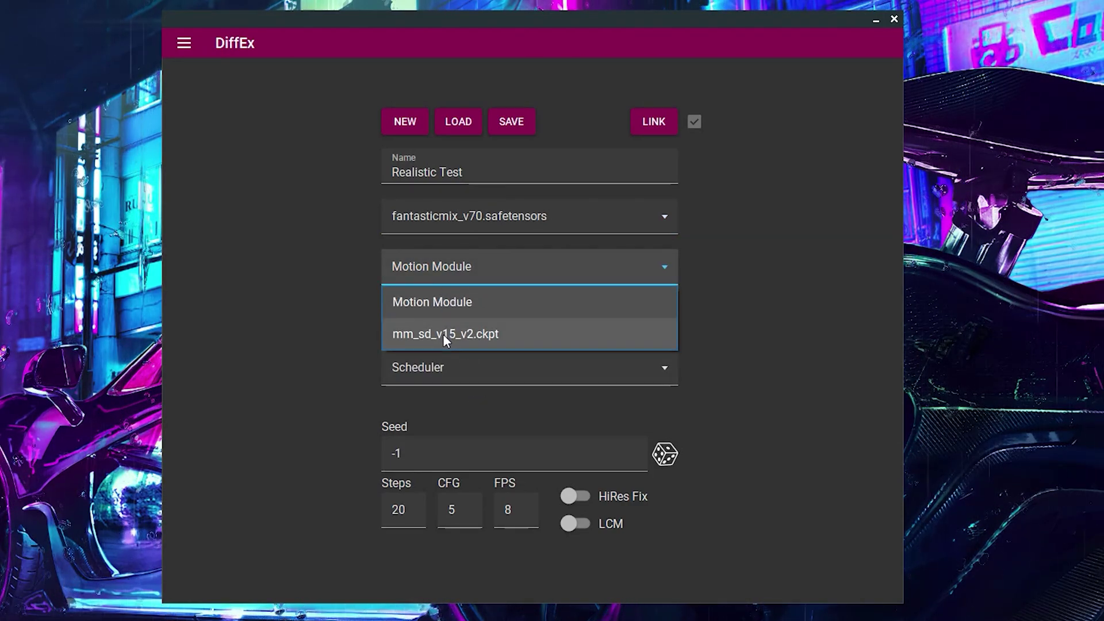
pyautogui.click(458, 334)
pyautogui.click(456, 367)
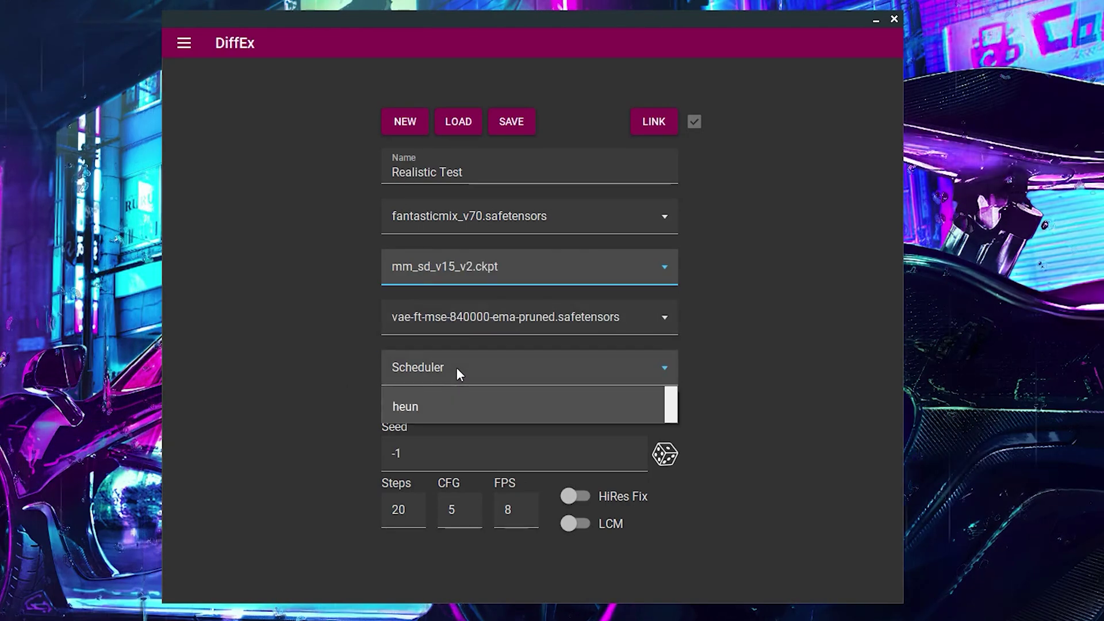
pyautogui.scroll(-6, 446, 425)
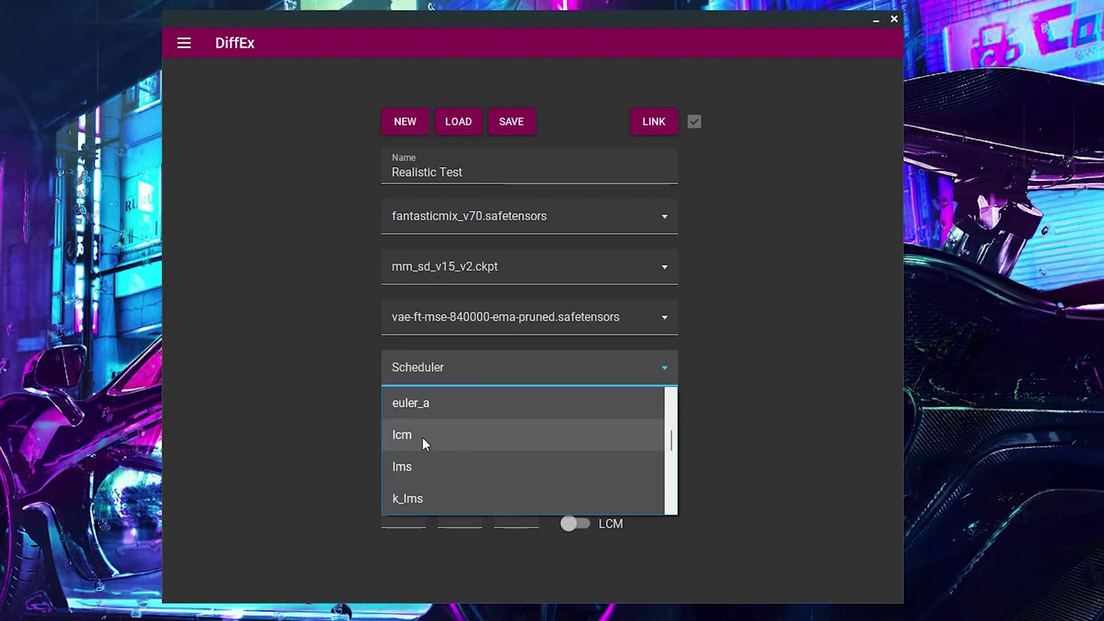
pyautogui.click(422, 436)
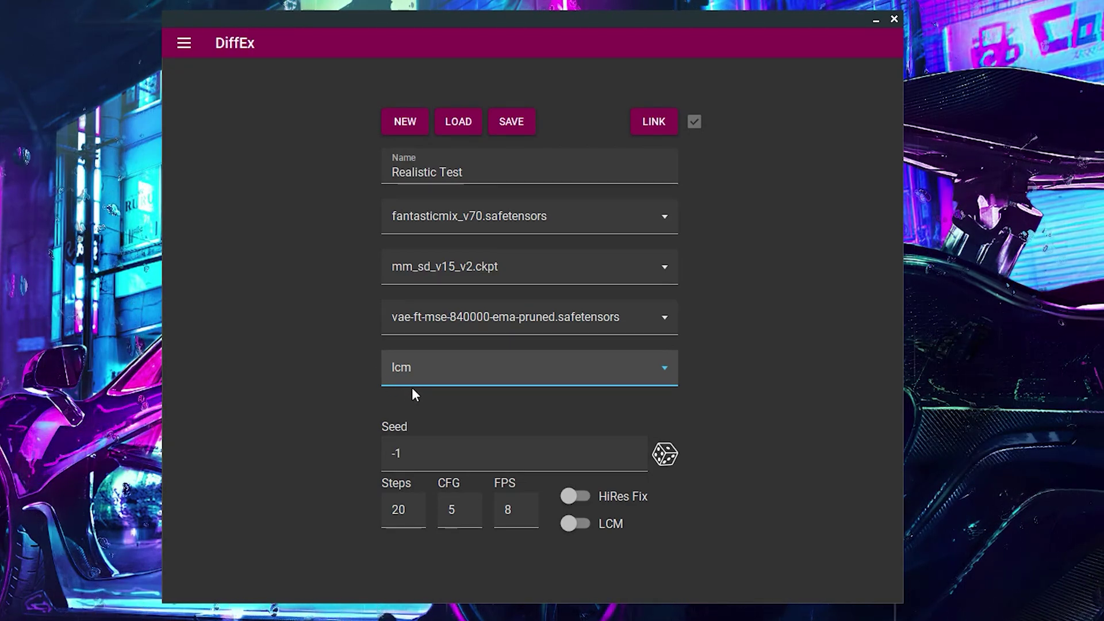
# - Turn on LCM and set Steps to 8, CFG to 2 and FPS to 12
pyautogui.click(412, 509)
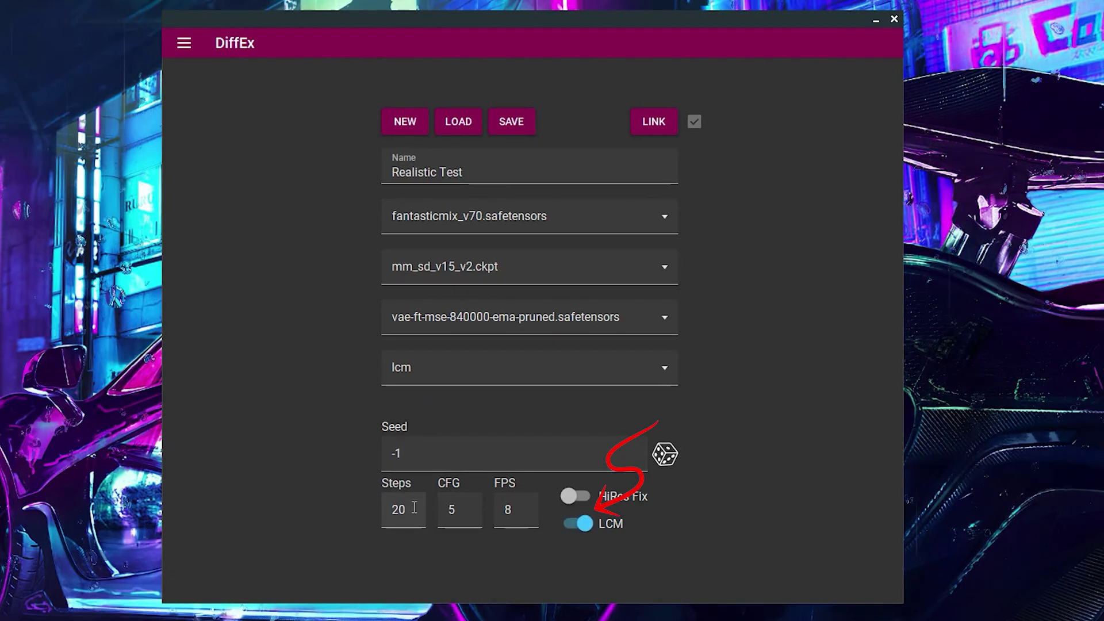
pyautogui.doubleClick(385, 506)
pyautogui.write('8')
pyautogui.doubleClick(447, 510)
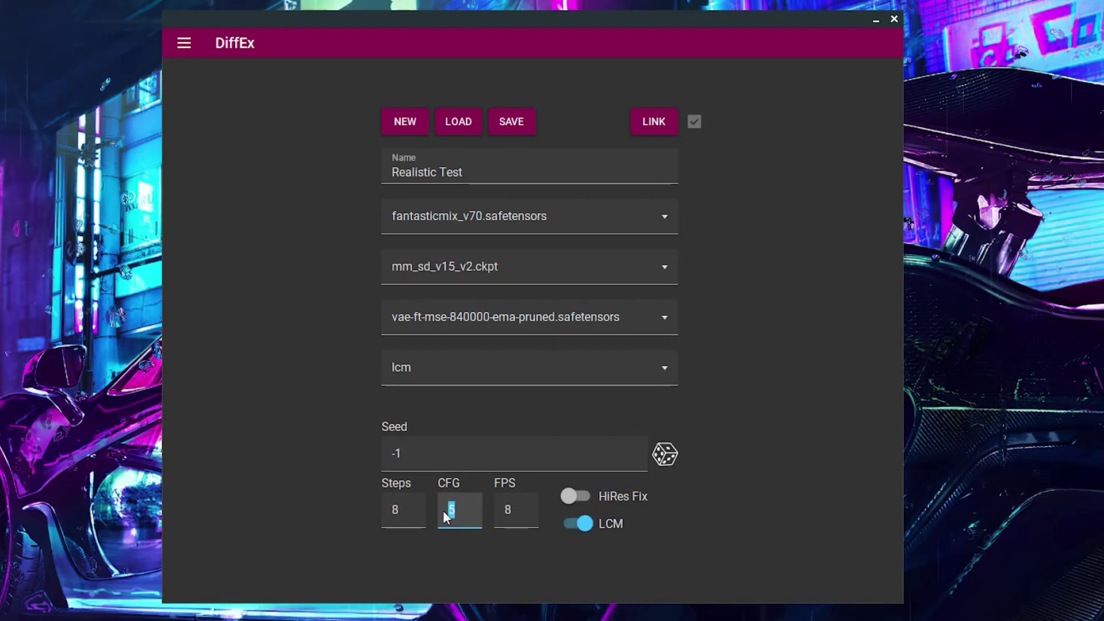
pyautogui.write('2')
pyautogui.click(516, 511)
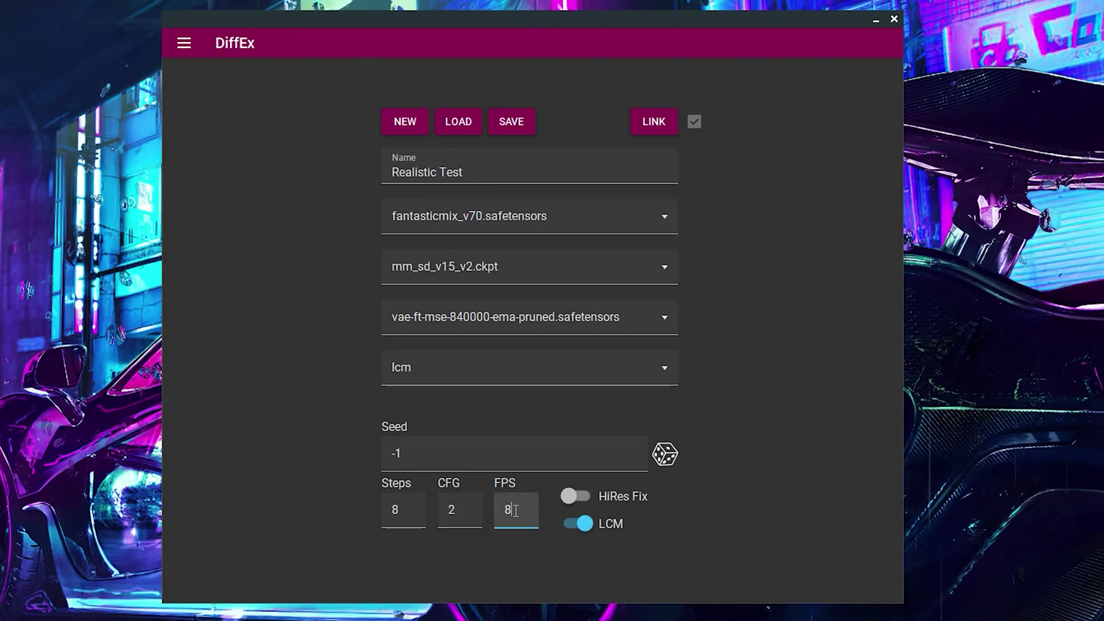
pyautogui.press('BackSpace')
pyautogui.write('12')
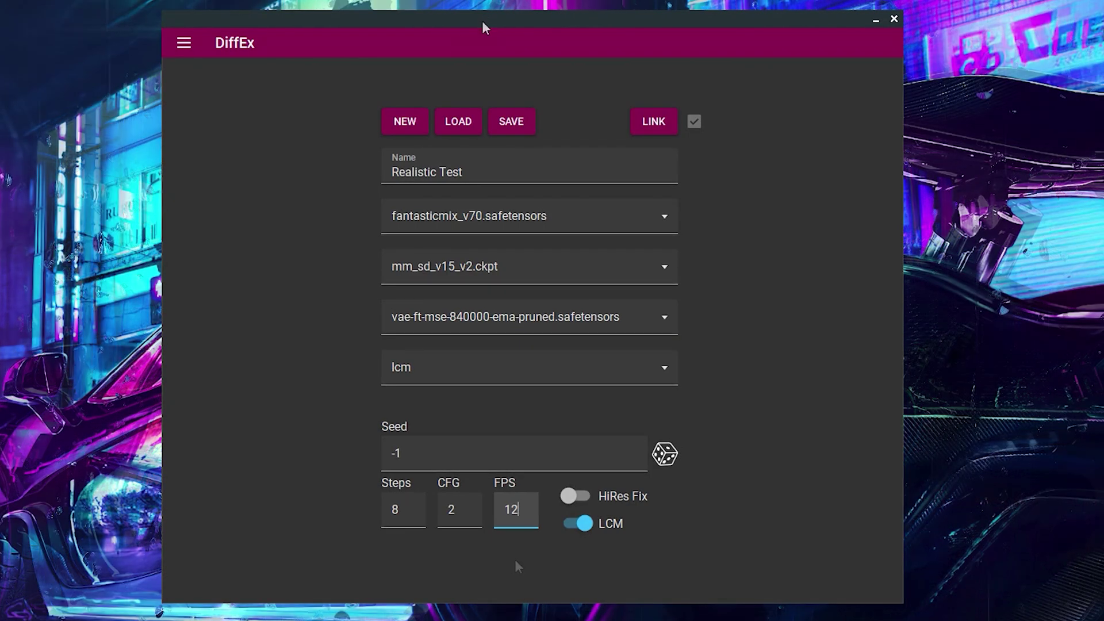
pyautogui.click(182, 46)
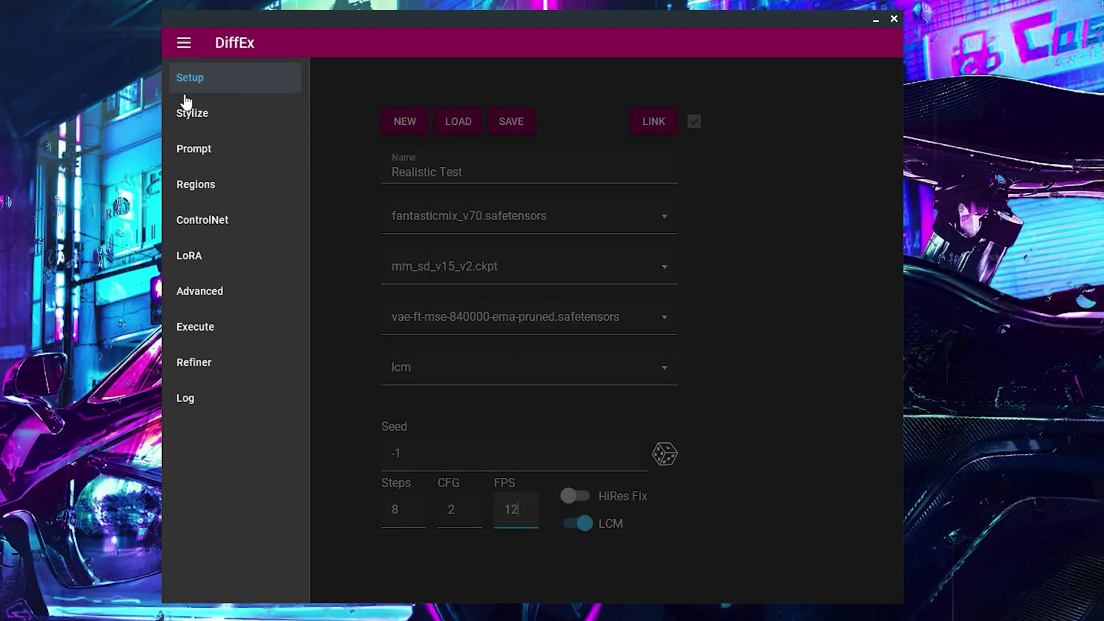
# - On the Prompt page, paste the frame 0 prompt and the negative prompt
pyautogui.click(195, 151)
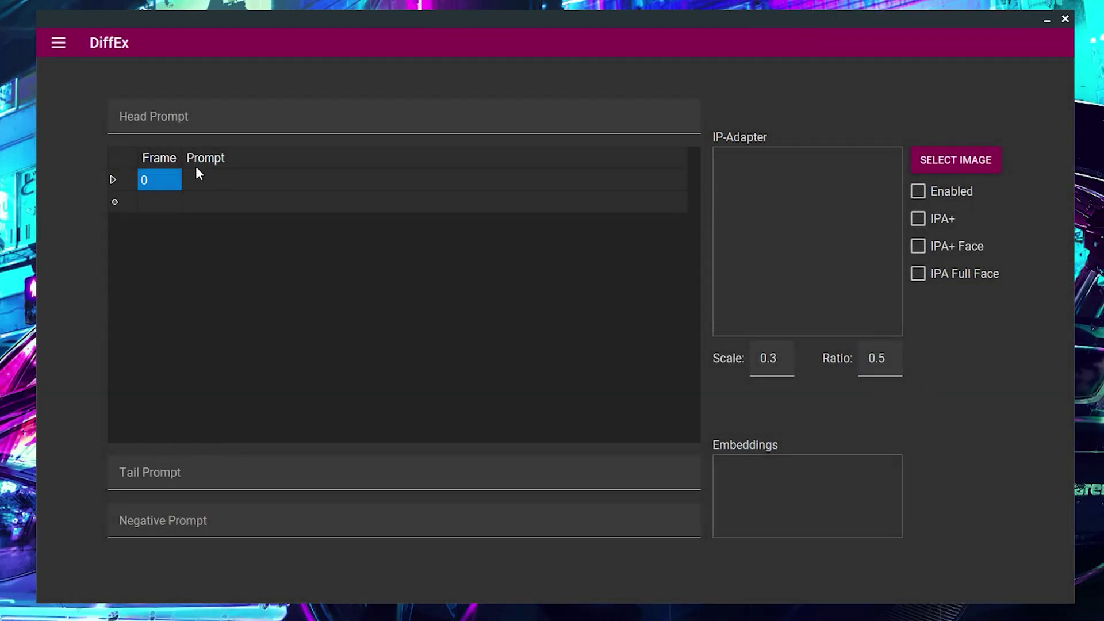
pyautogui.click(213, 176)
pyautogui.click(216, 180)
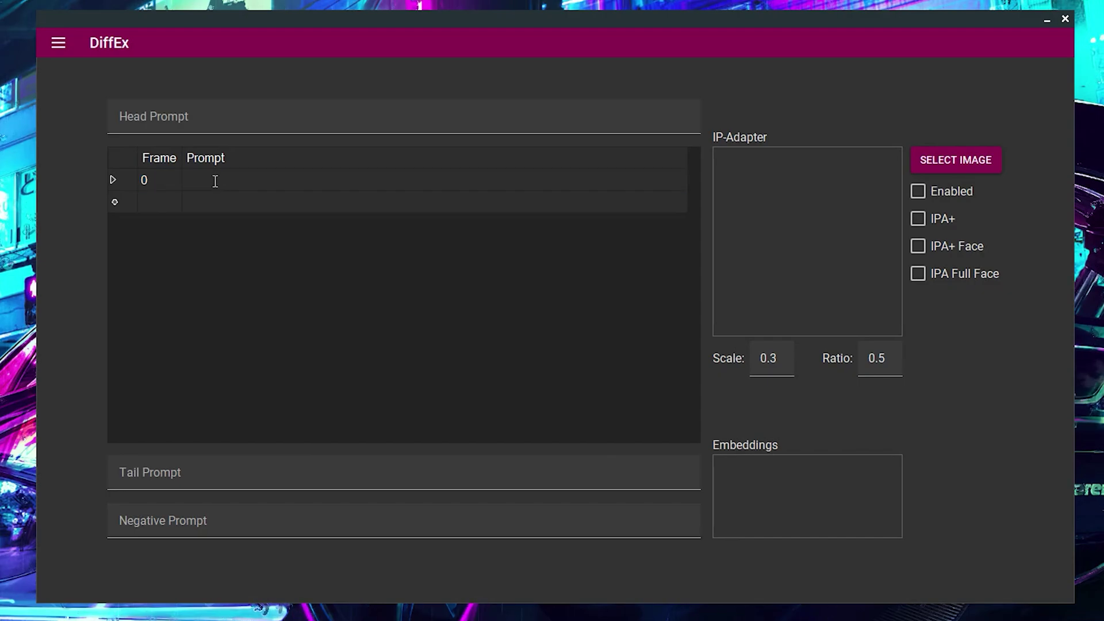
pyautogui.hotkey('ctrl', 'v')
pyautogui.click(225, 517)
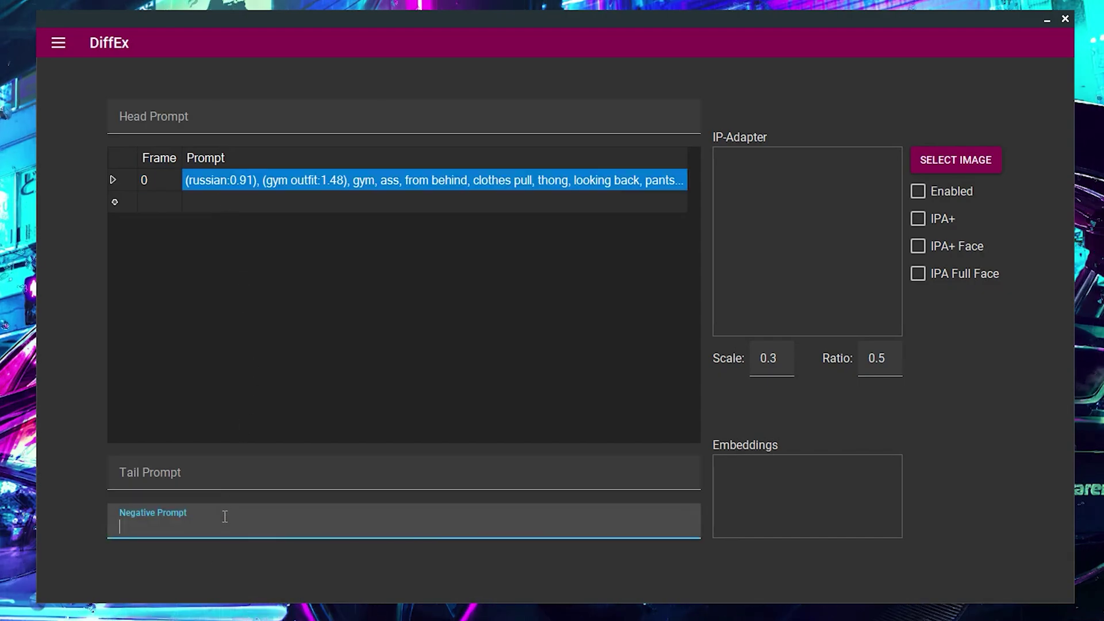
pyautogui.write('(drawings:1.2), sketches, paintings, (worst quality:1.98), (normal quality:2.16), disfigured, nude, nsfw')
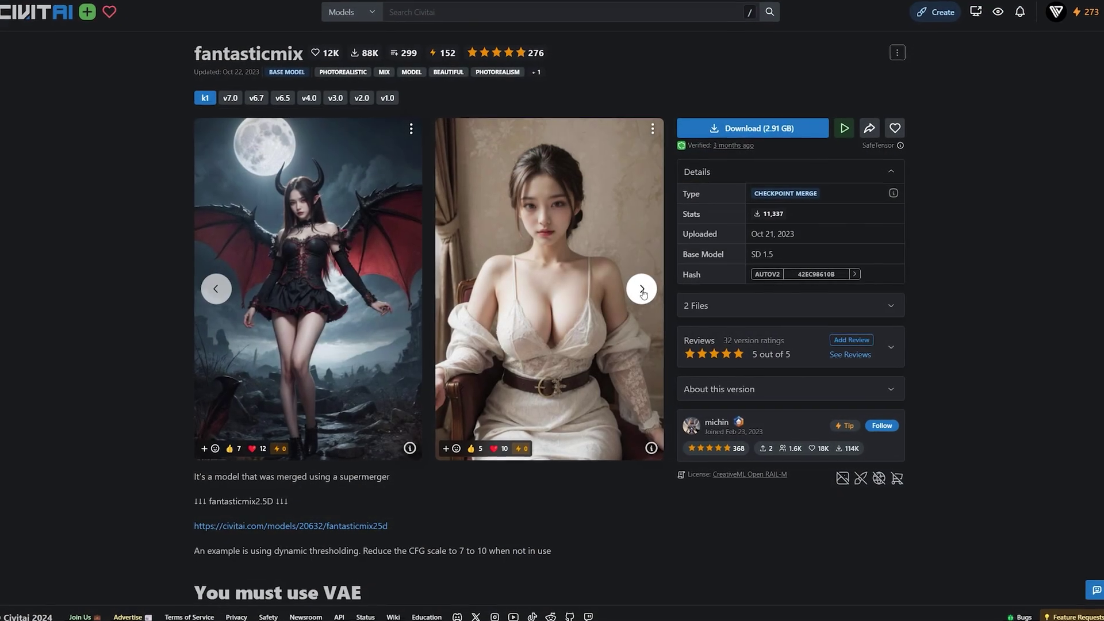
# - Browse the next three fantasticmix example images on Civitai
pyautogui.click(641, 292)
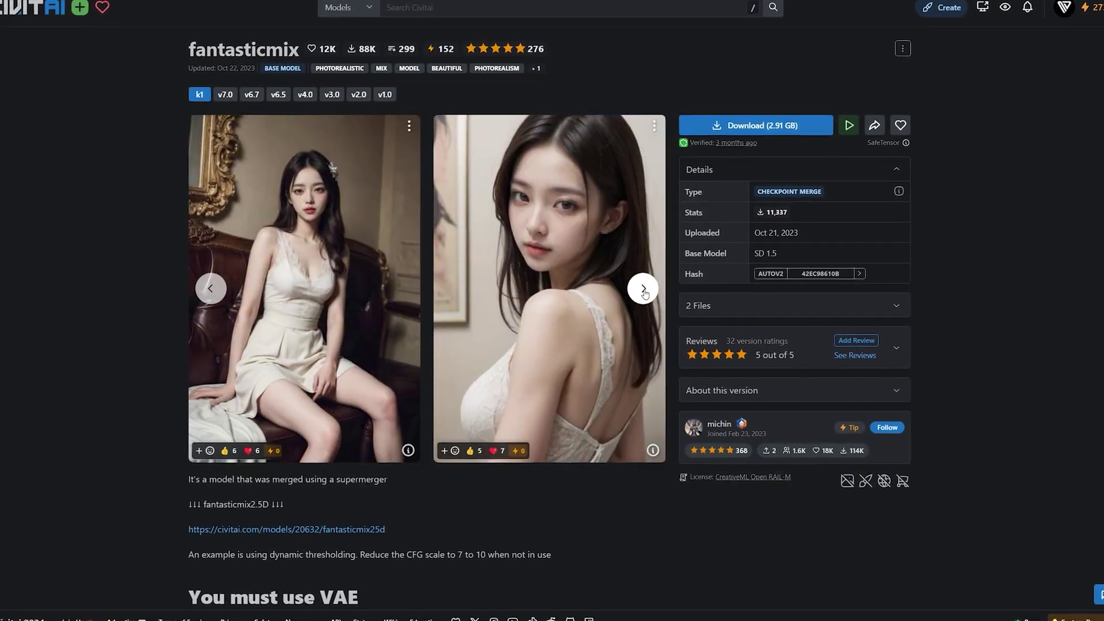
pyautogui.click(647, 292)
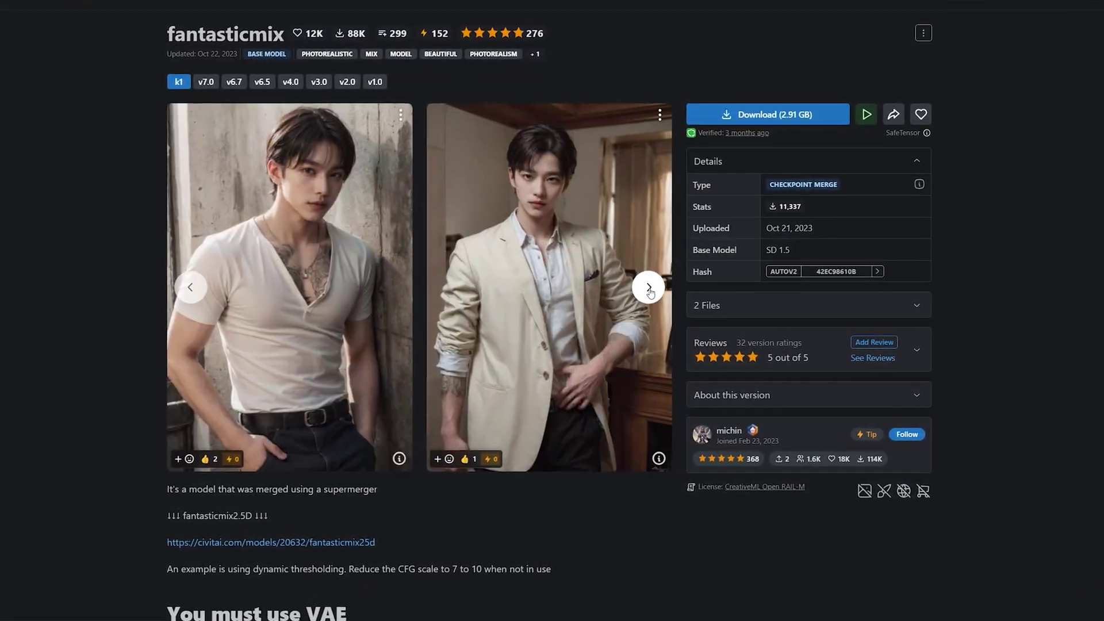
pyautogui.click(652, 290)
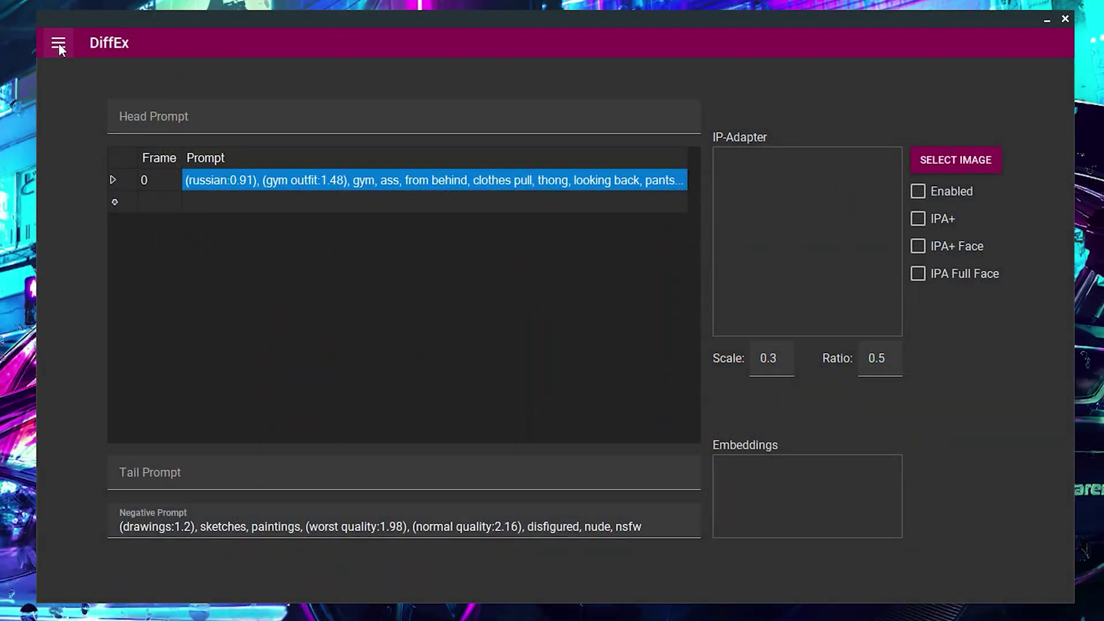
# - On the Advanced page, change Clip Skip from 2 to 1 and switch off Save Input Images
pyautogui.click(59, 48)
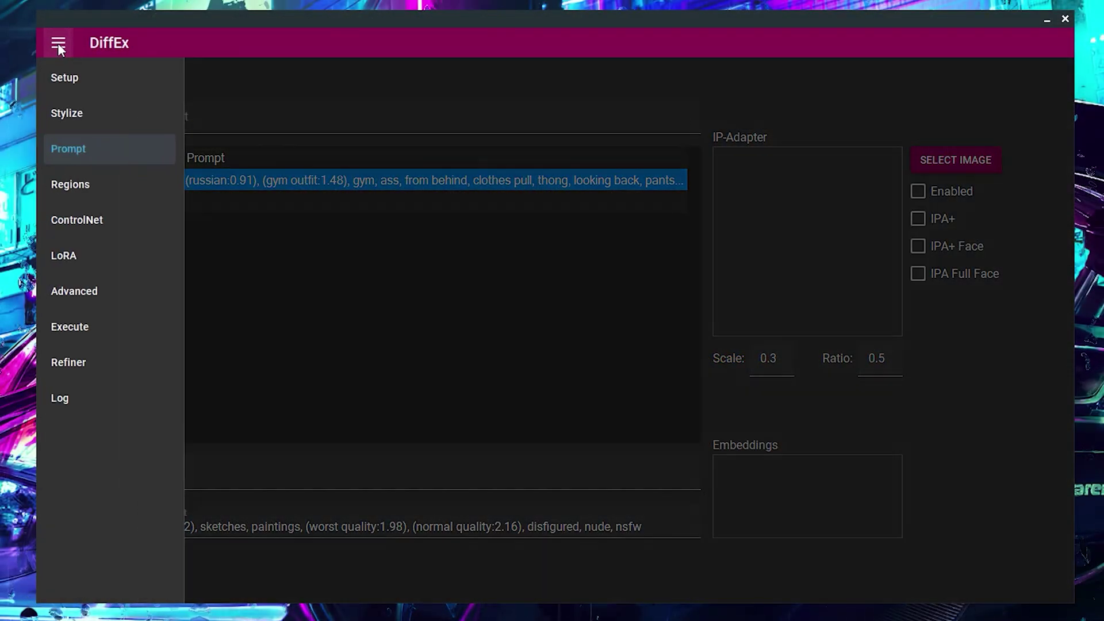
pyautogui.click(87, 293)
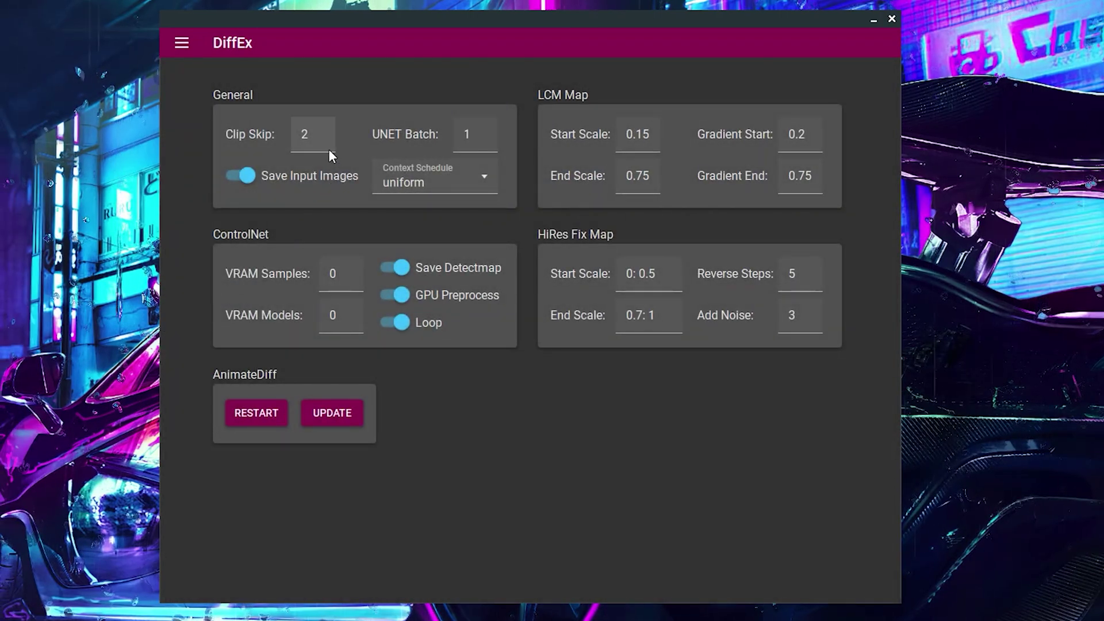
pyautogui.click(315, 138)
pyautogui.press('BackSpace')
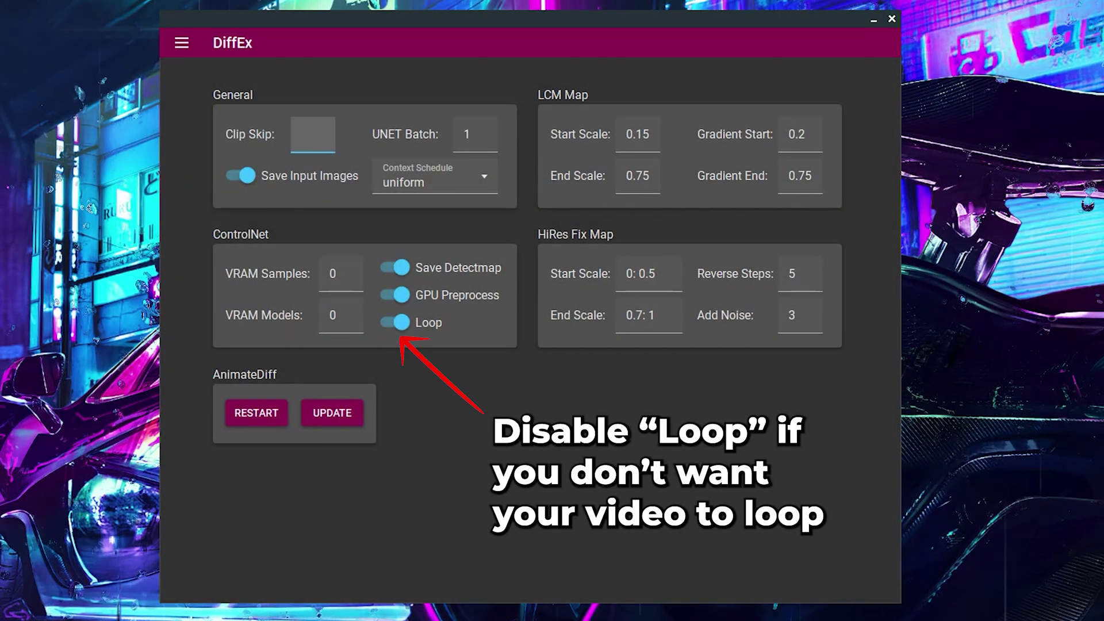
pyautogui.write('1')
pyautogui.click(247, 180)
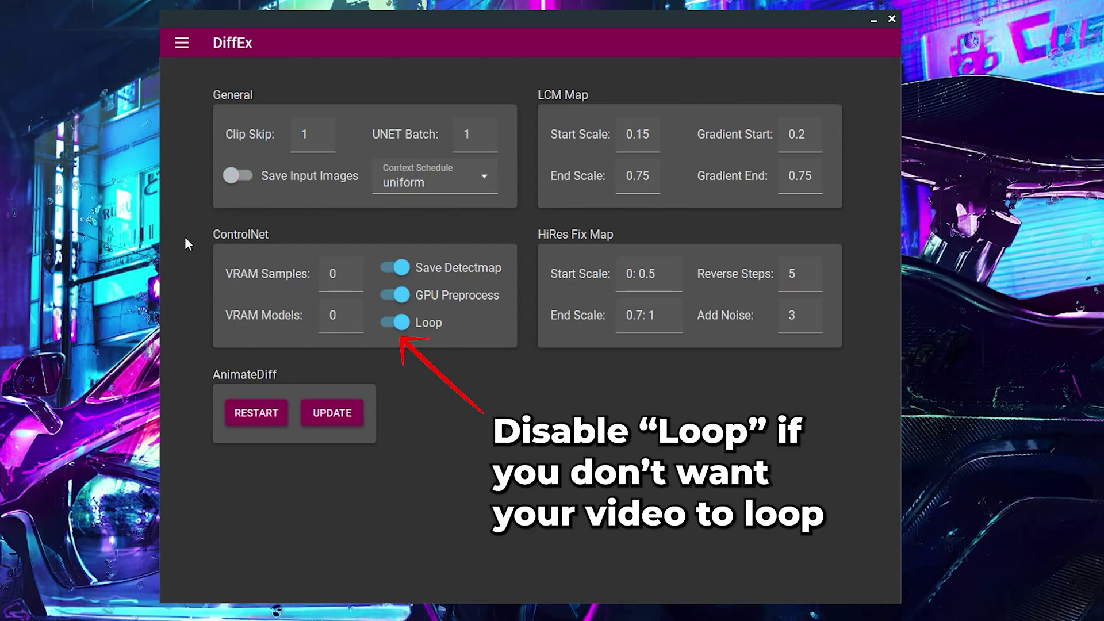
pyautogui.click(181, 44)
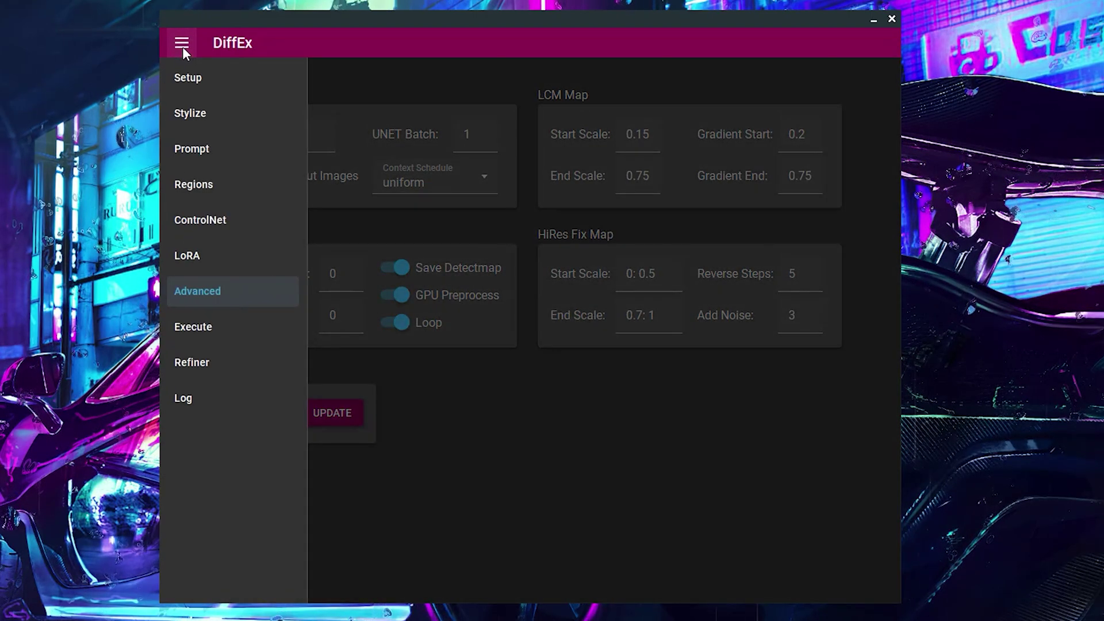
pyautogui.click(193, 328)
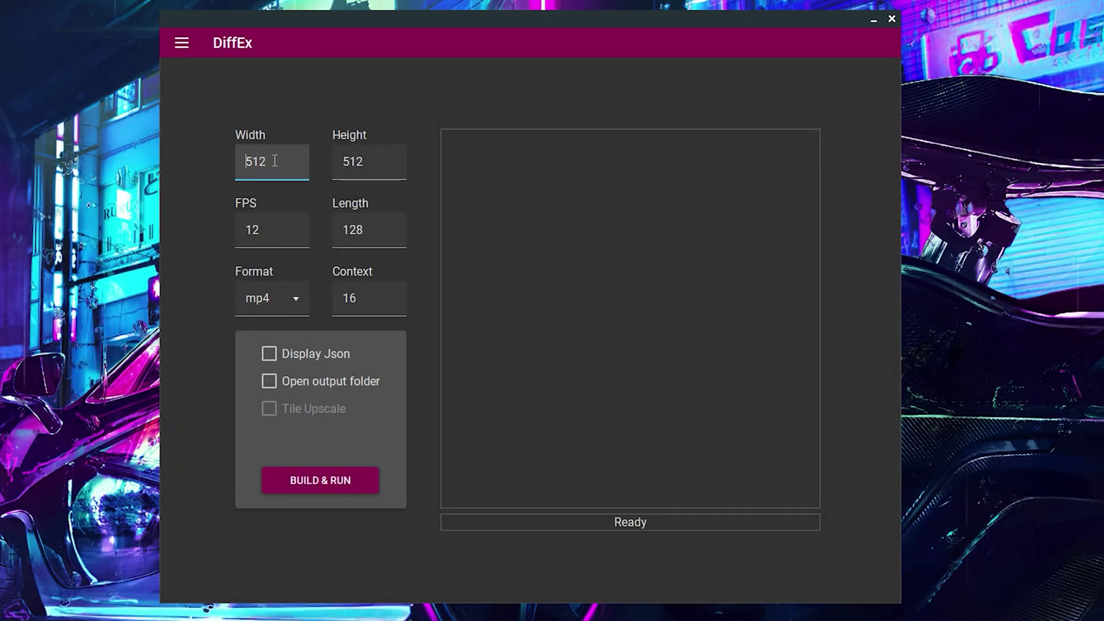
# - Set Height to 768 and Length to 60, then build and run the render
pyautogui.doubleClick(352, 161)
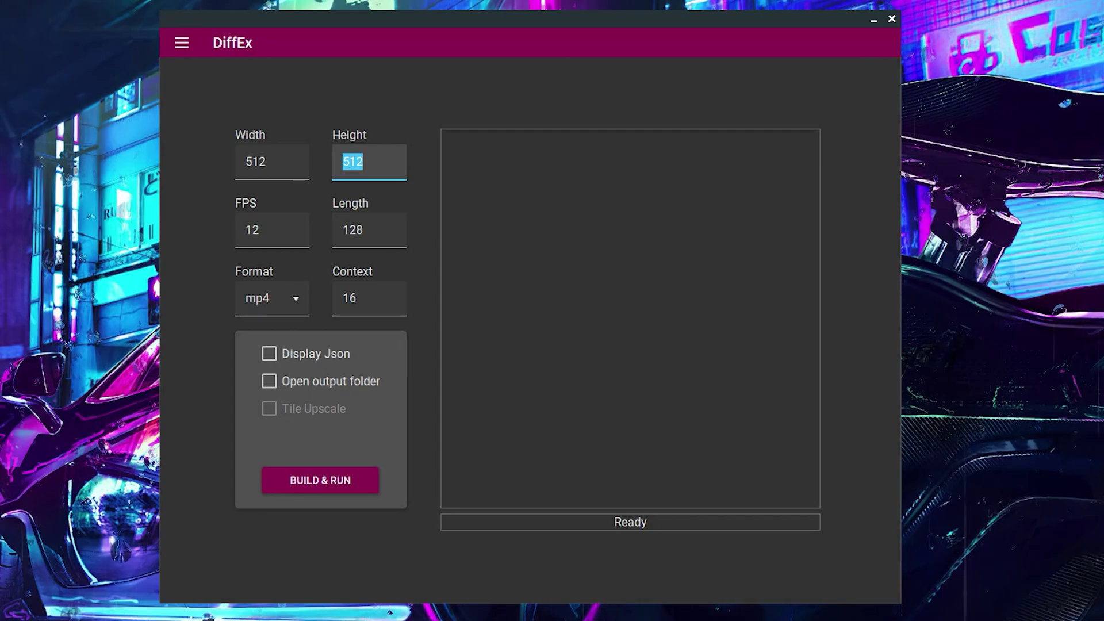
pyautogui.click(371, 230)
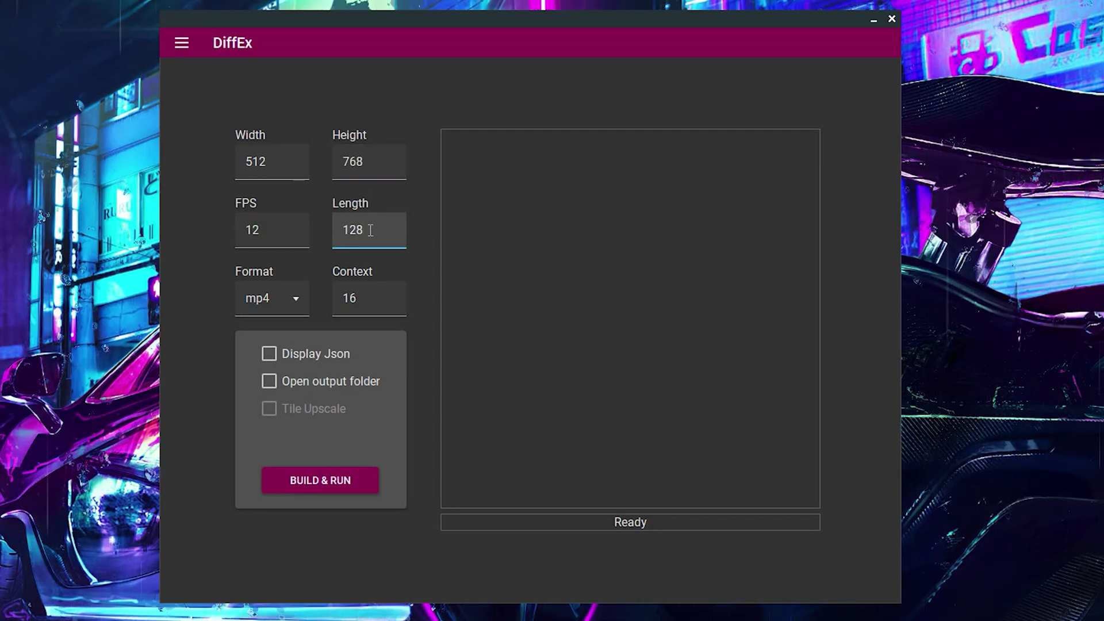
pyautogui.write('6')
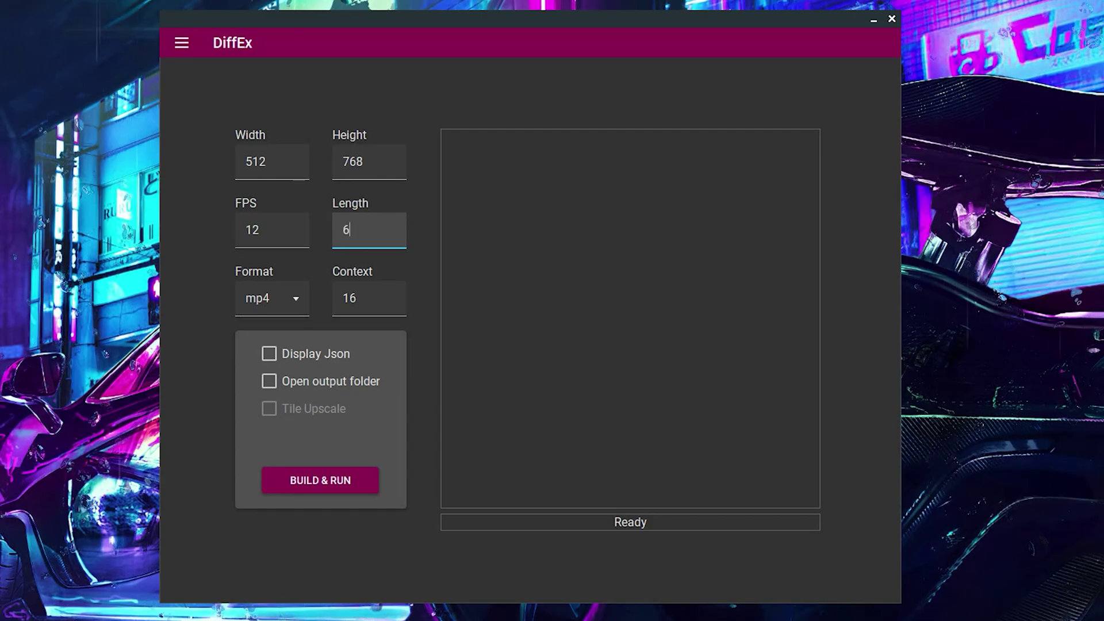
pyautogui.write('0')
pyautogui.click(312, 487)
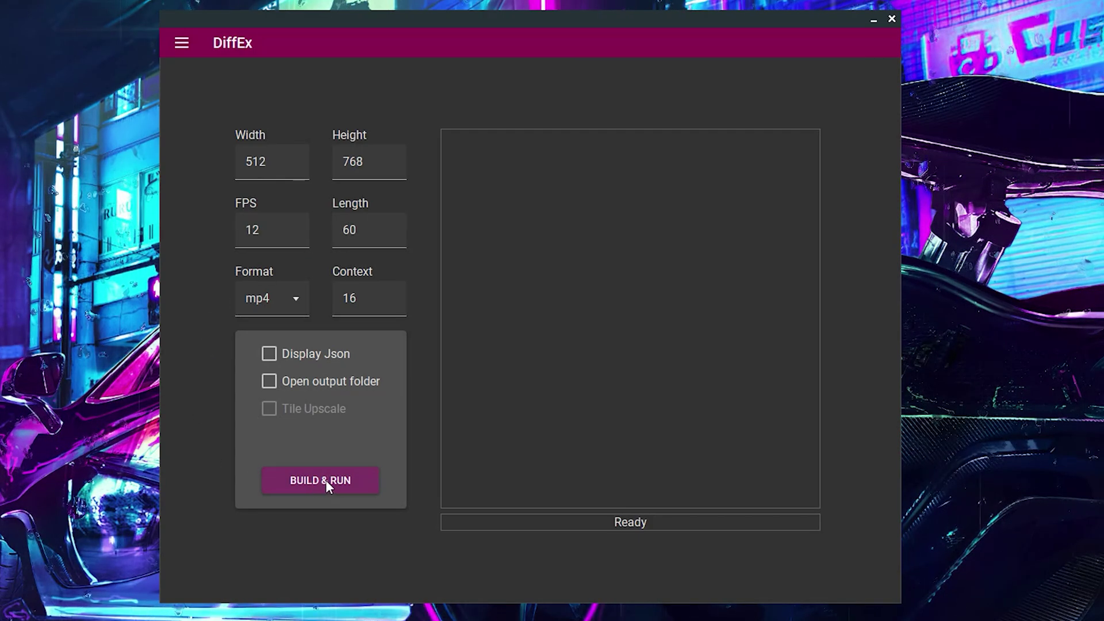
pyautogui.click(325, 480)
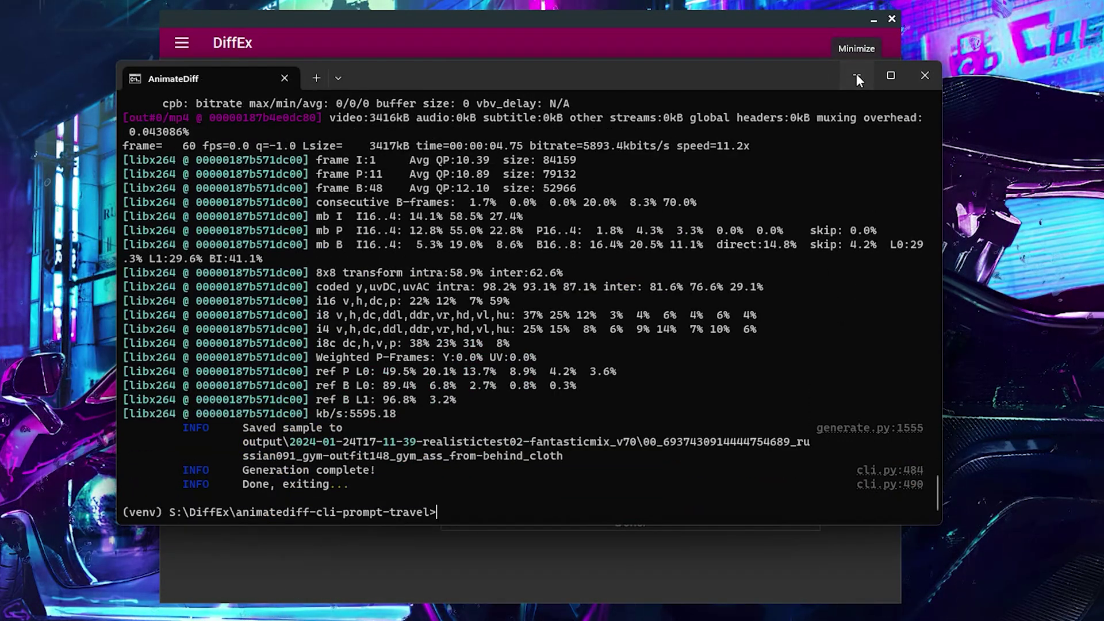
# - Minimize the AnimateDiff console after it reports Generation complete
pyautogui.click(855, 76)
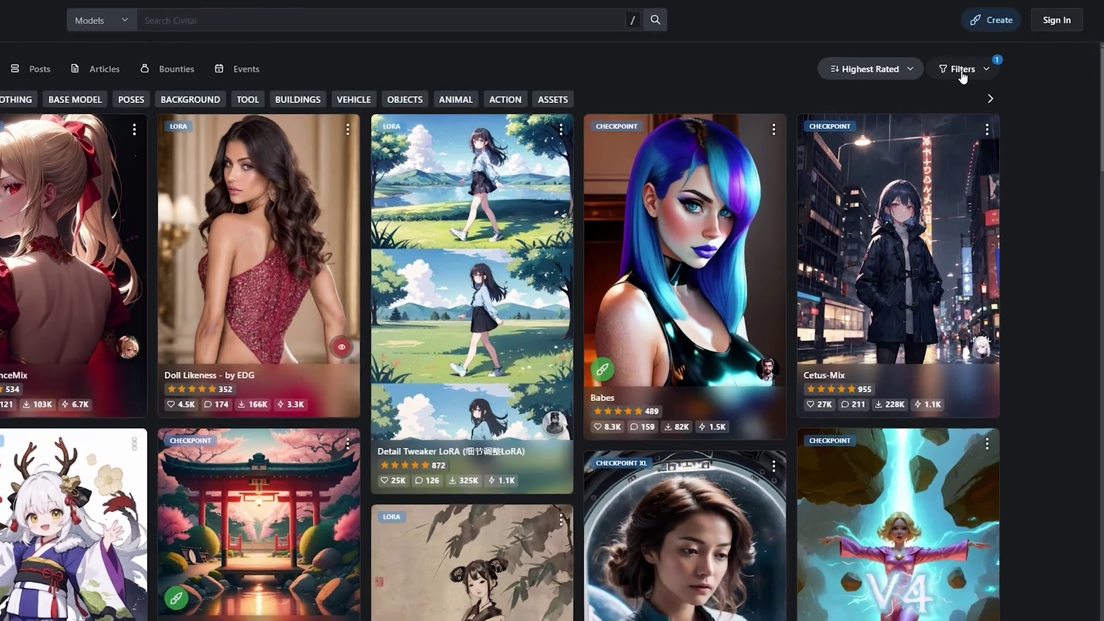
# - Filter Civitai to Checkpoints and save ToonYou as toonyou_beta6.safetensors into Download
pyautogui.click(997, 52)
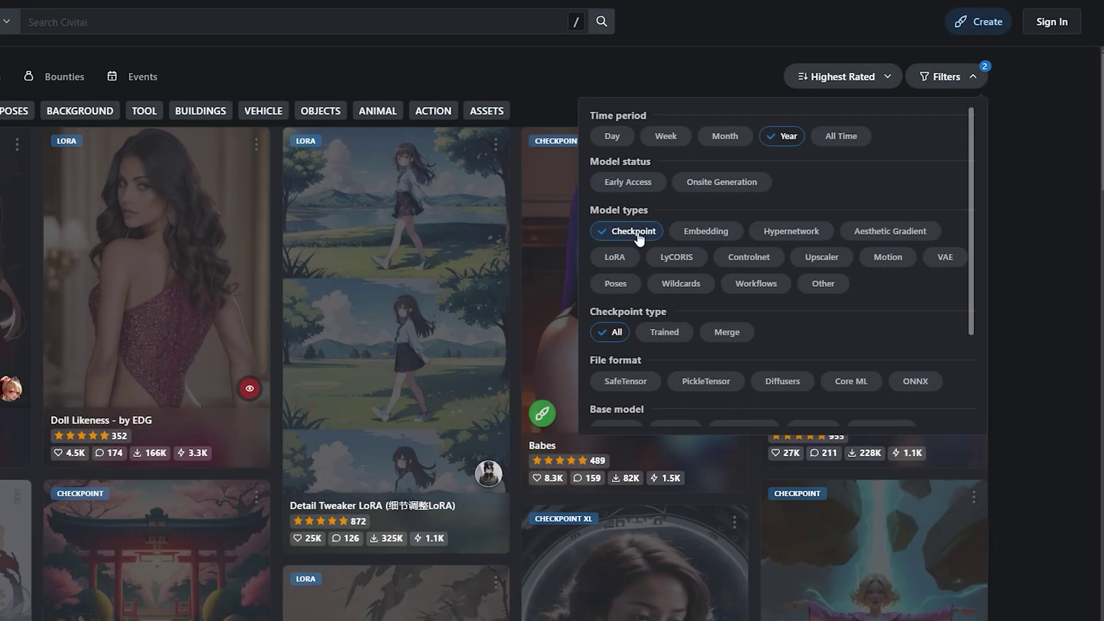
pyautogui.click(1041, 181)
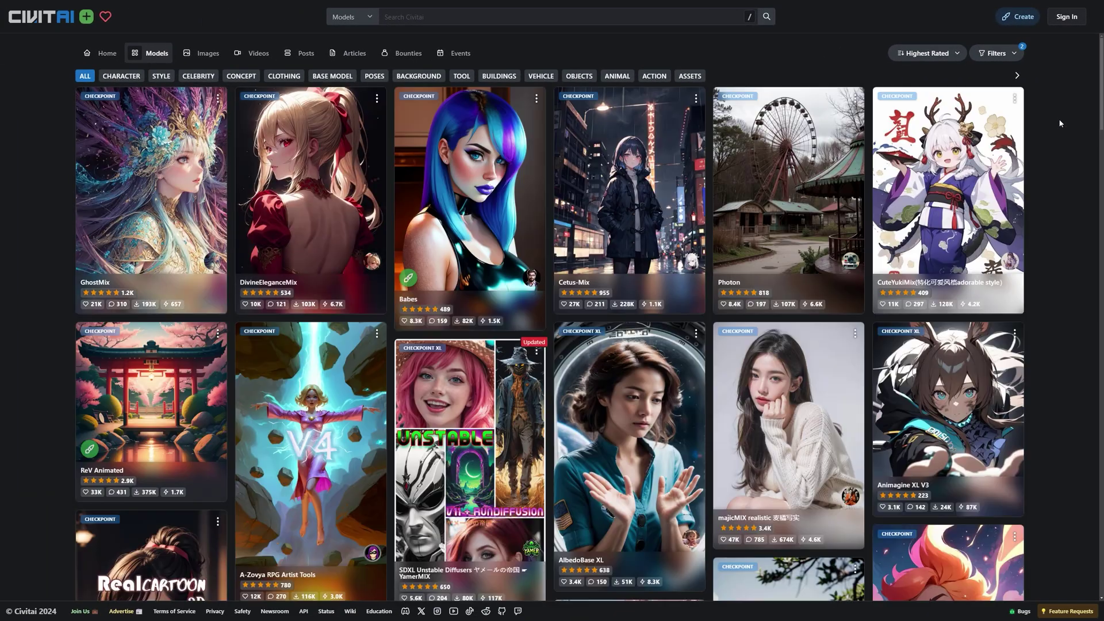
pyautogui.scroll(-2, 1055, 127)
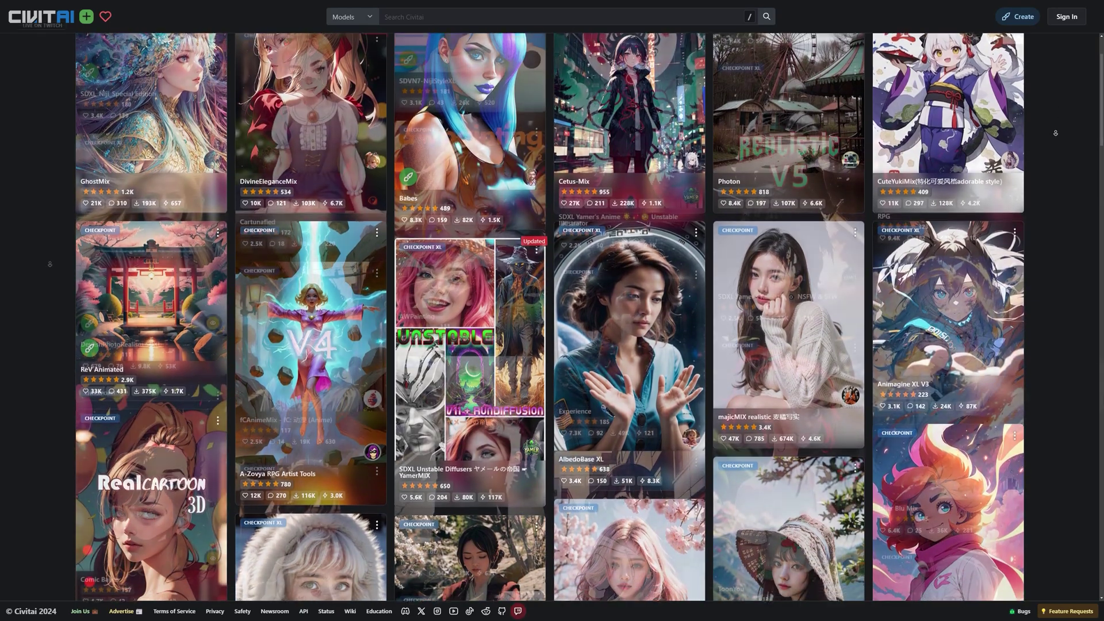
pyautogui.scroll(-1, 506, 267)
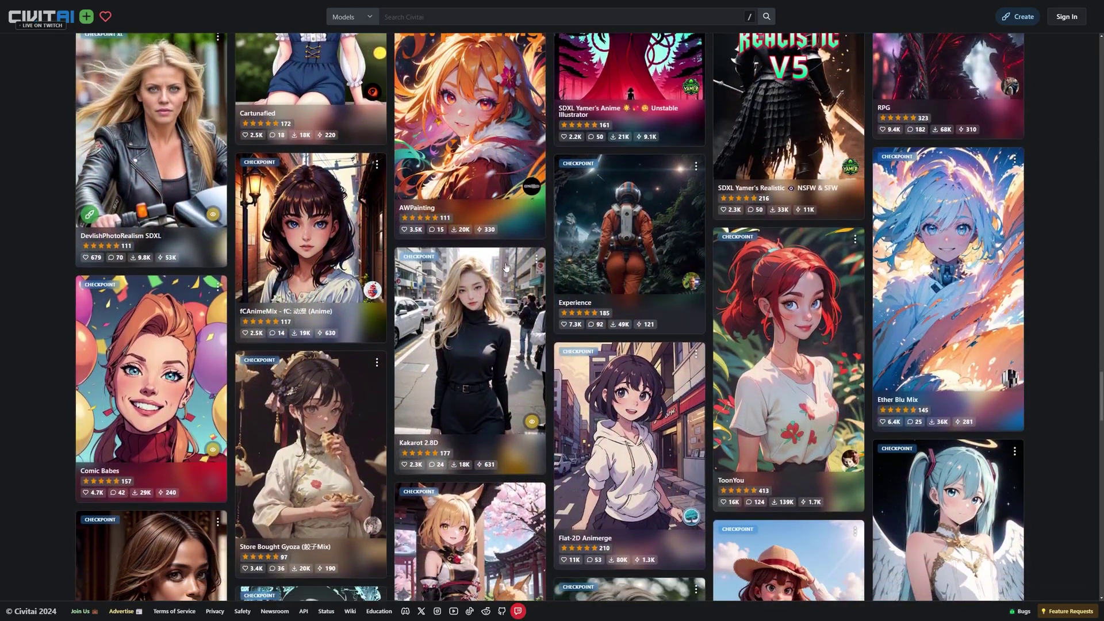
pyautogui.click(797, 269)
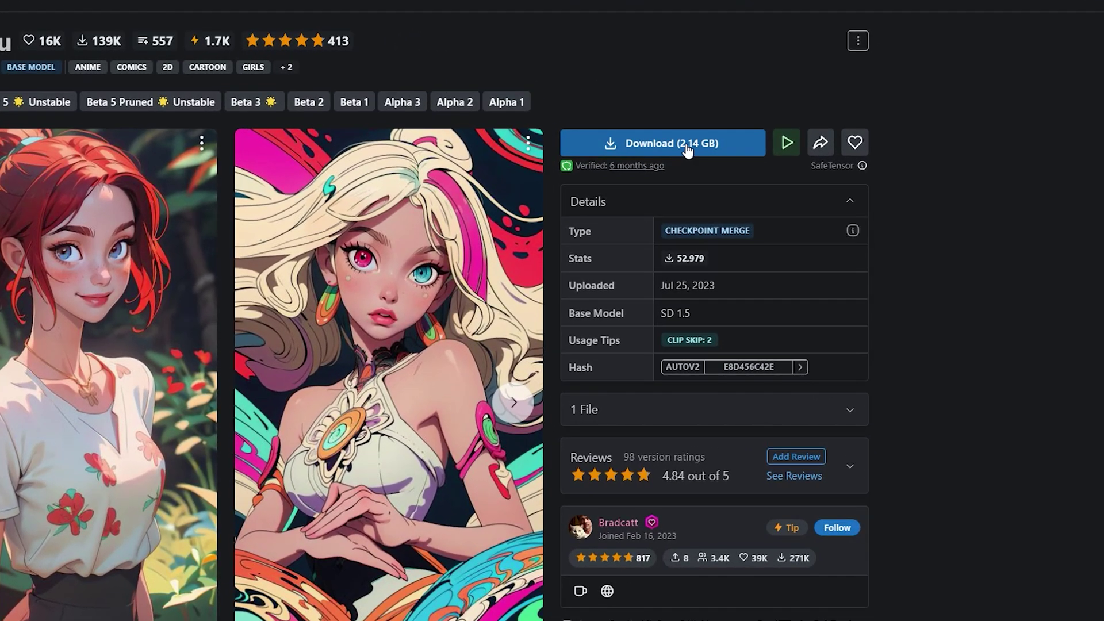
pyautogui.click(687, 146)
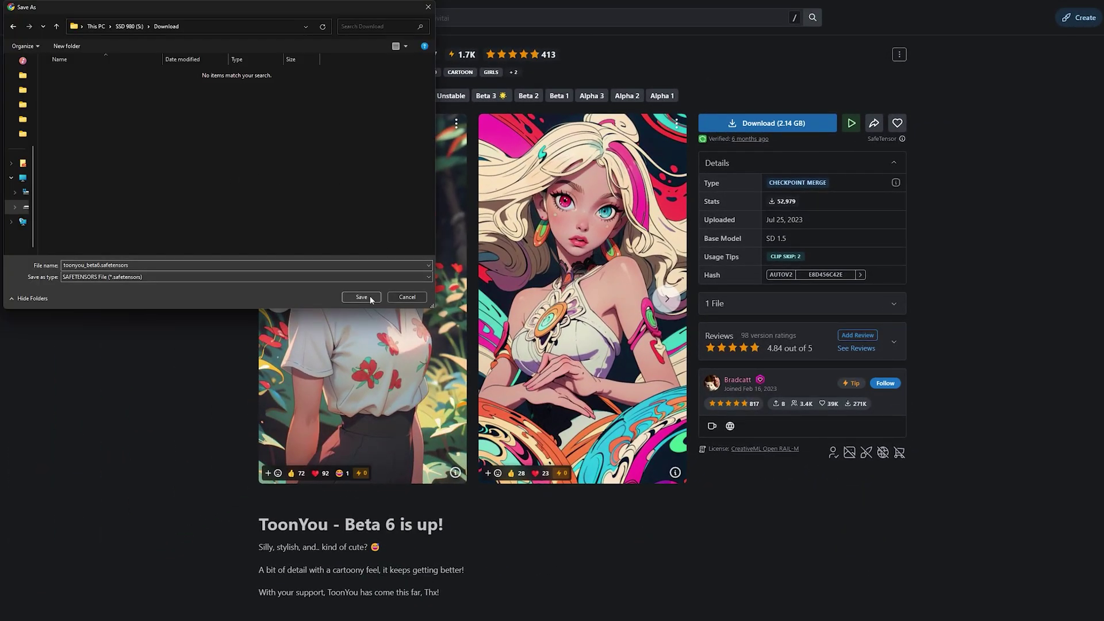
pyautogui.click(368, 298)
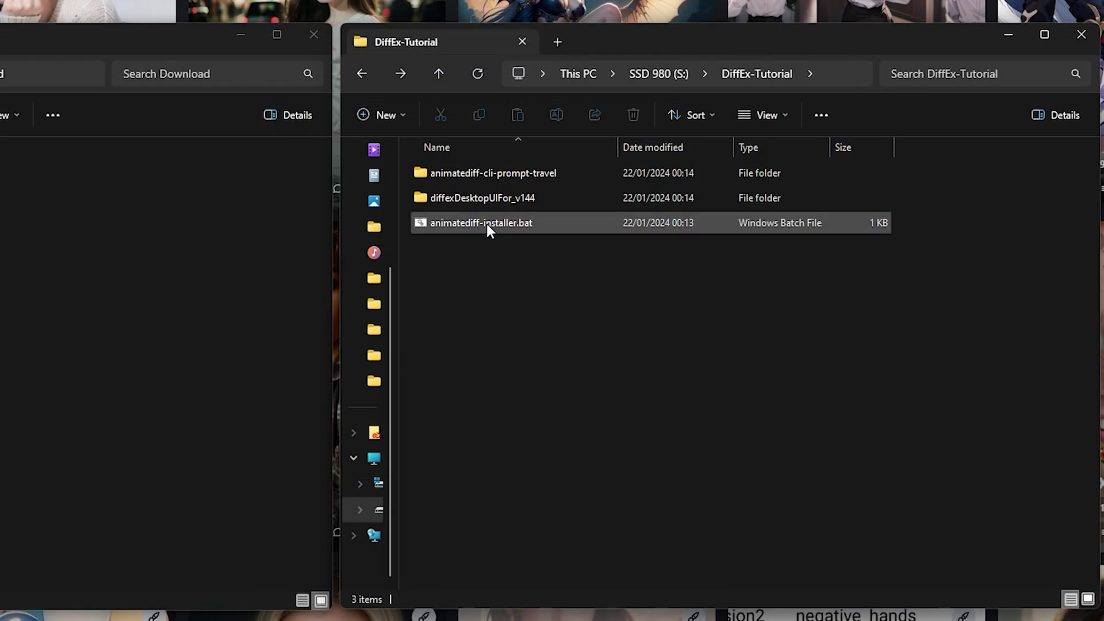
# - Move toonyou_beta6.safetensors from Download into animatediff-cli-prompt-travel\data\models\sd
pyautogui.doubleClick(482, 178)
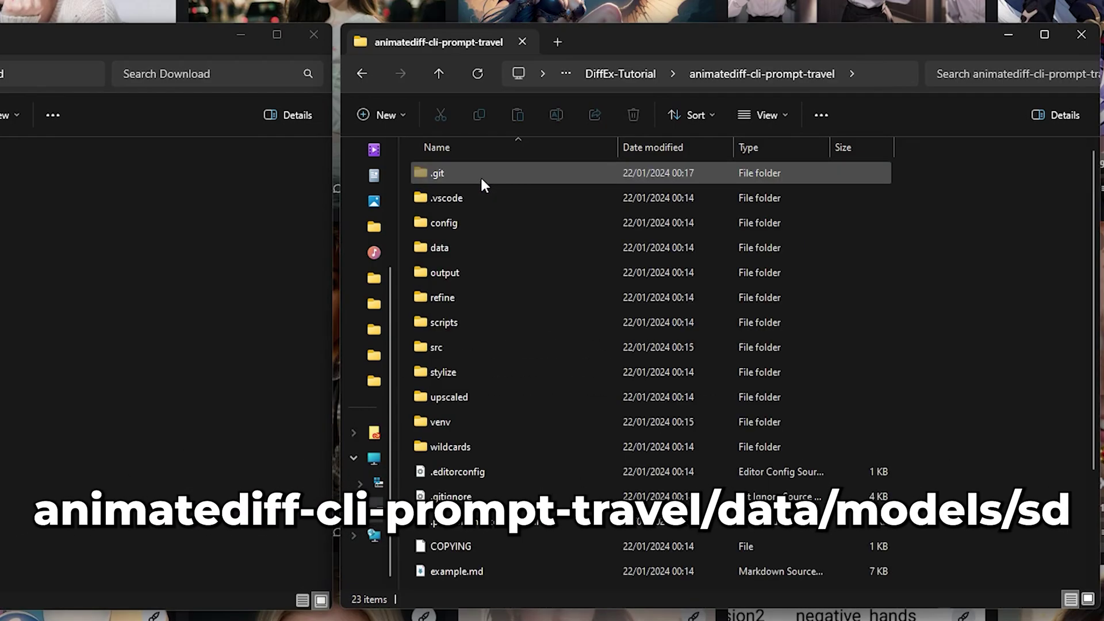
pyautogui.doubleClick(481, 248)
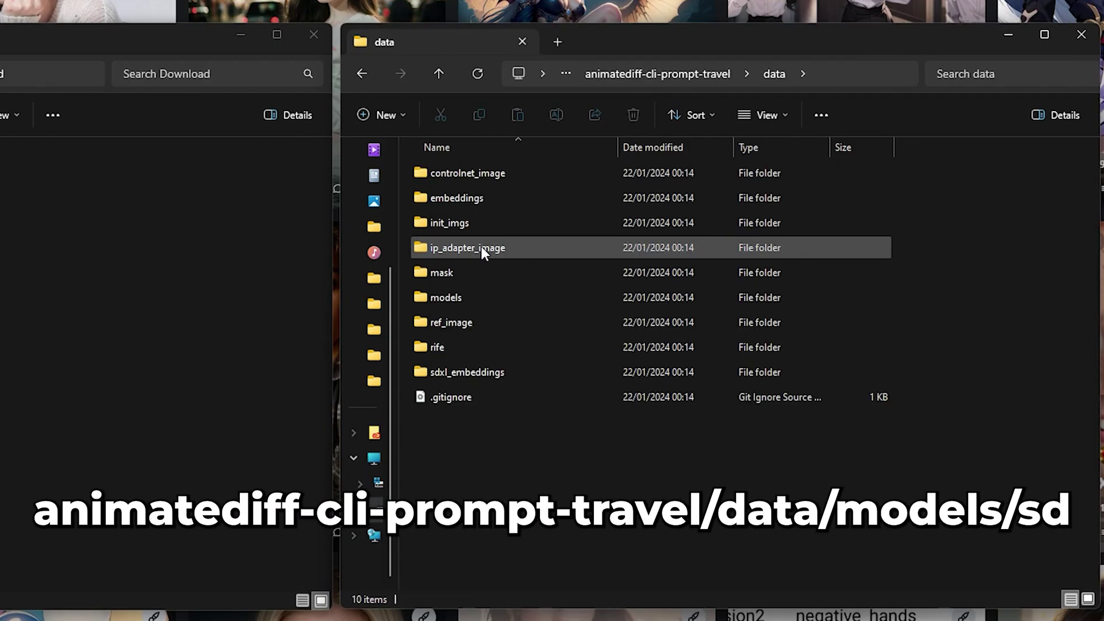
pyautogui.doubleClick(484, 294)
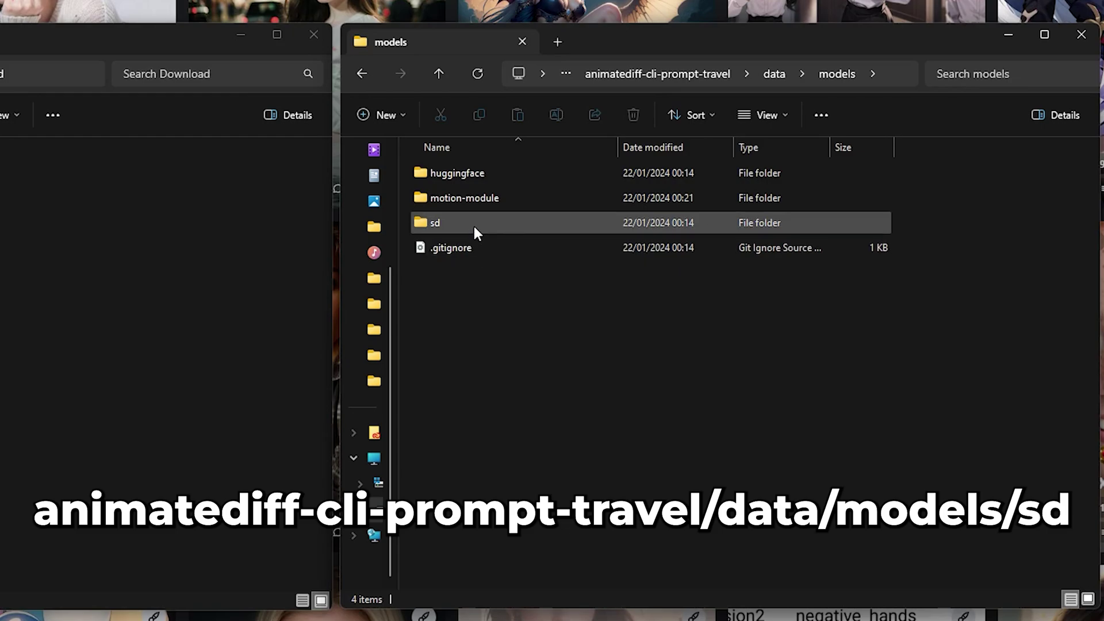
pyautogui.doubleClick(473, 224)
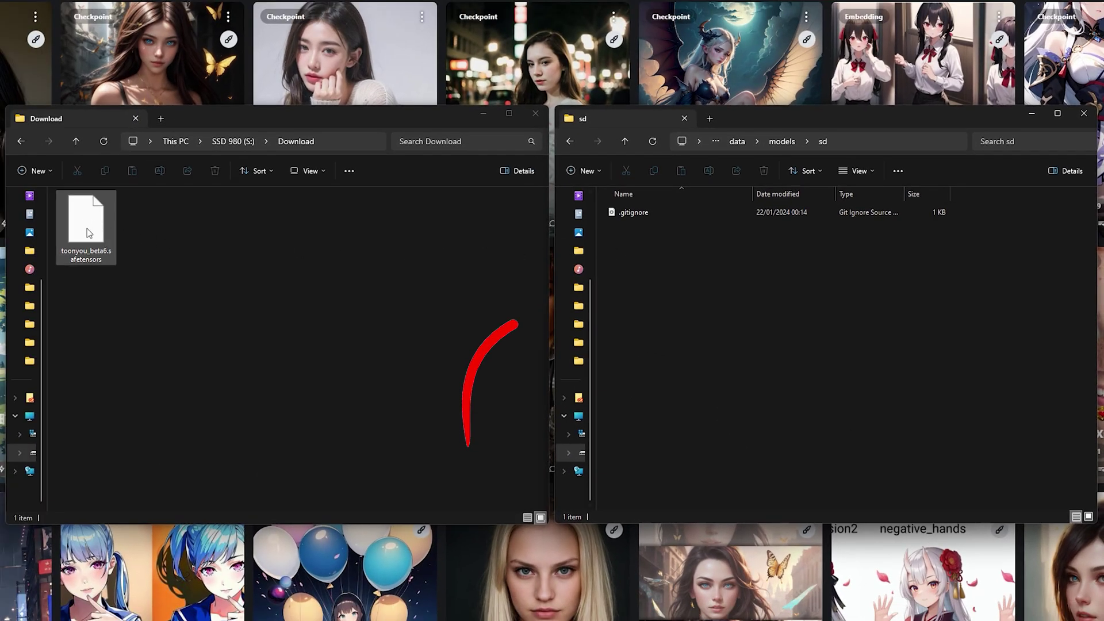
pyautogui.moveTo(89, 233); pyautogui.dragTo(705, 285)
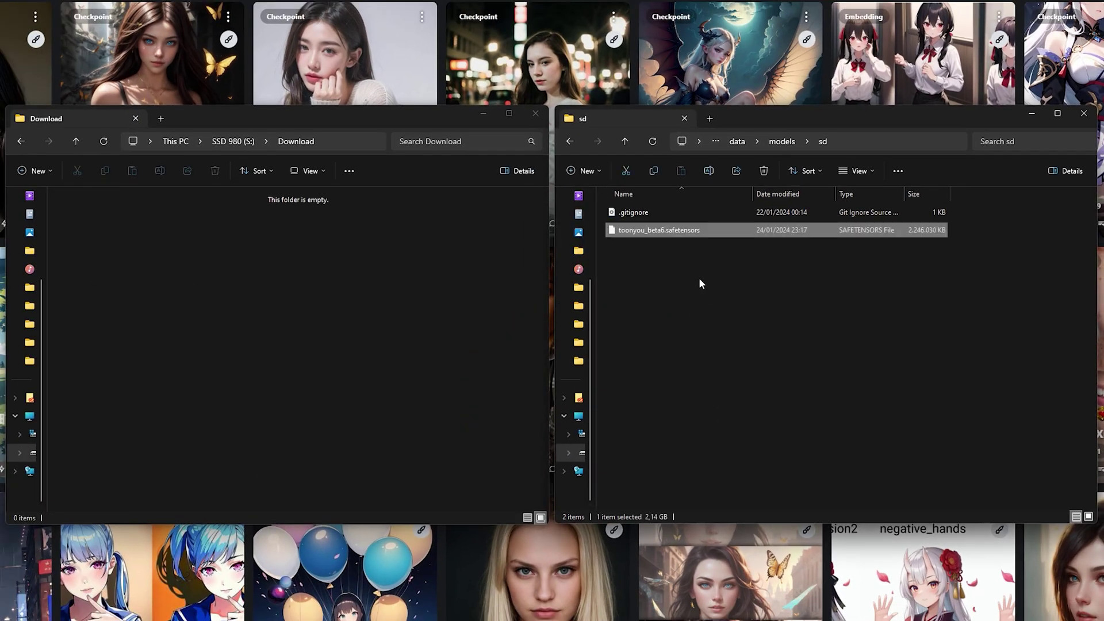
pyautogui.click(688, 265)
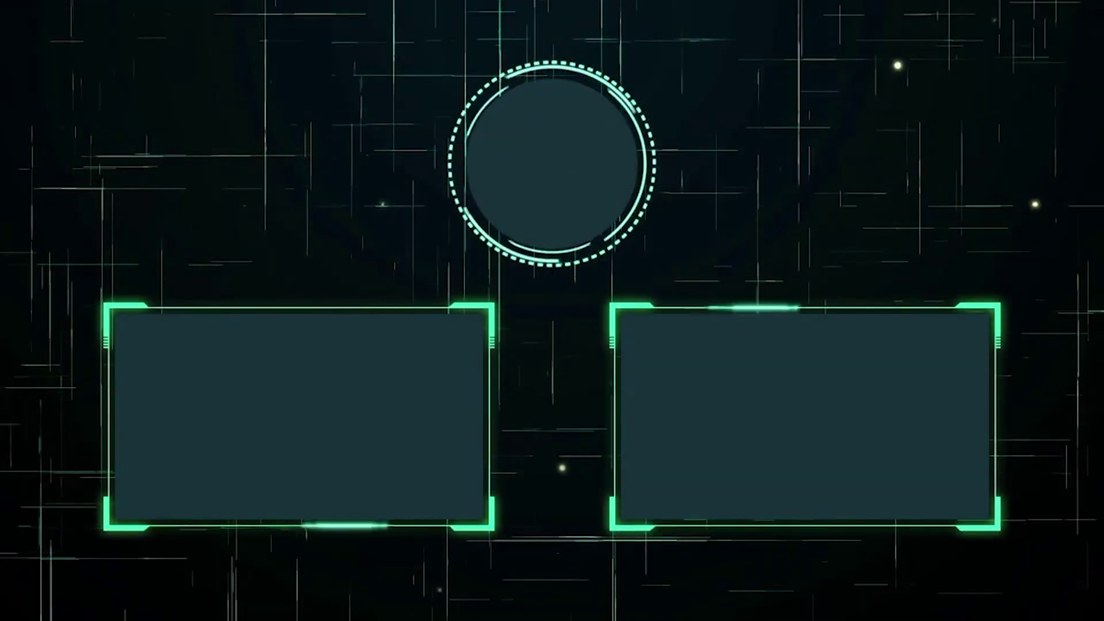